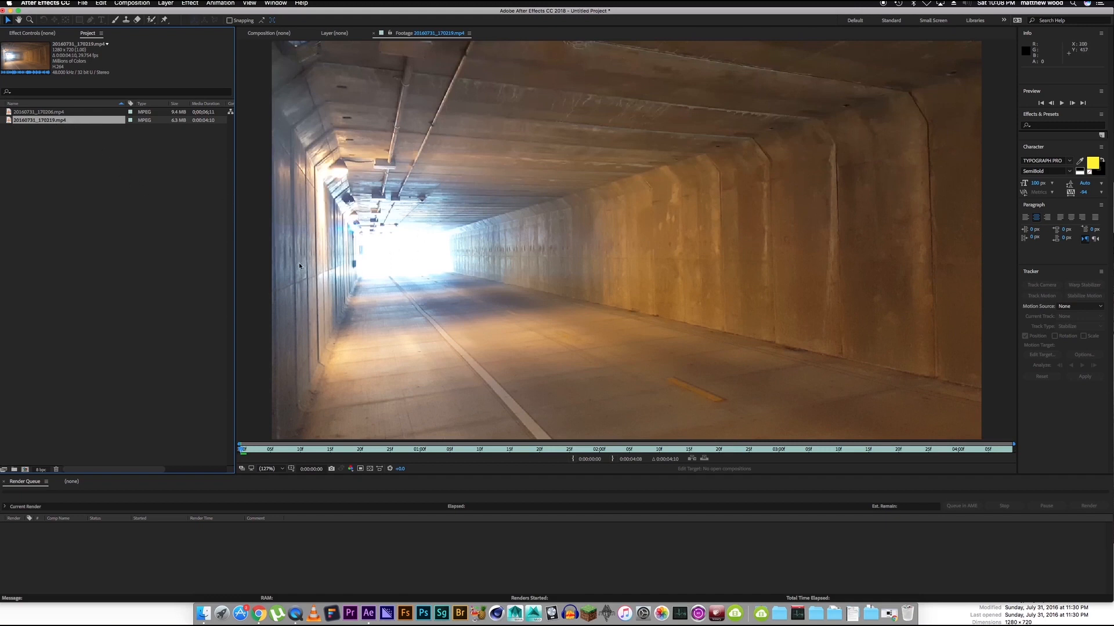
Create a new composition from the 20160731_170219.mp4 footage and enlarge the Tracker area.
left_click(79, 184)
left_click_drag(79, 184, 24, 470)
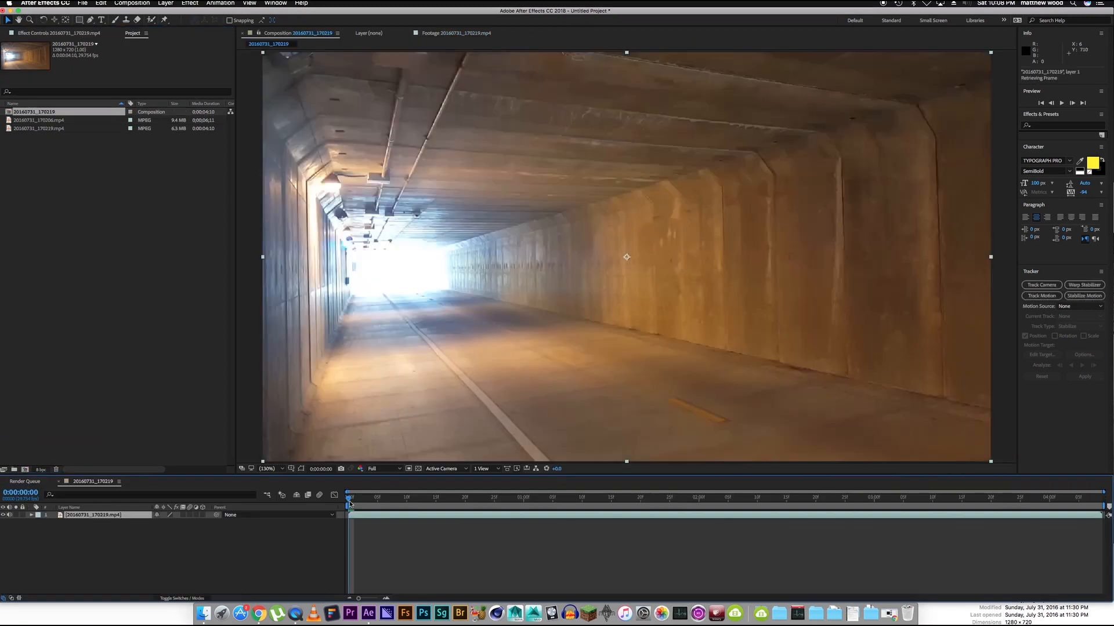
left_click_drag(349, 501, 314, 498)
left_click_drag(1037, 264, 1045, 209)
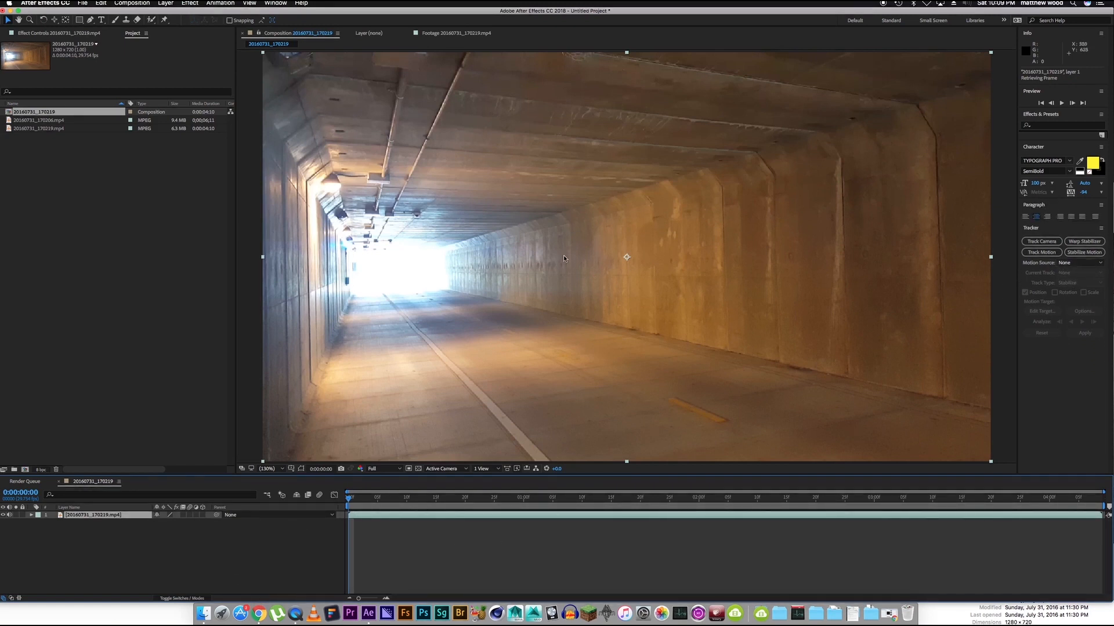
Duplicate the footage layer in the composition and rename the upper copy "track".
left_click(142, 577)
left_click(130, 517)
key("super+d")
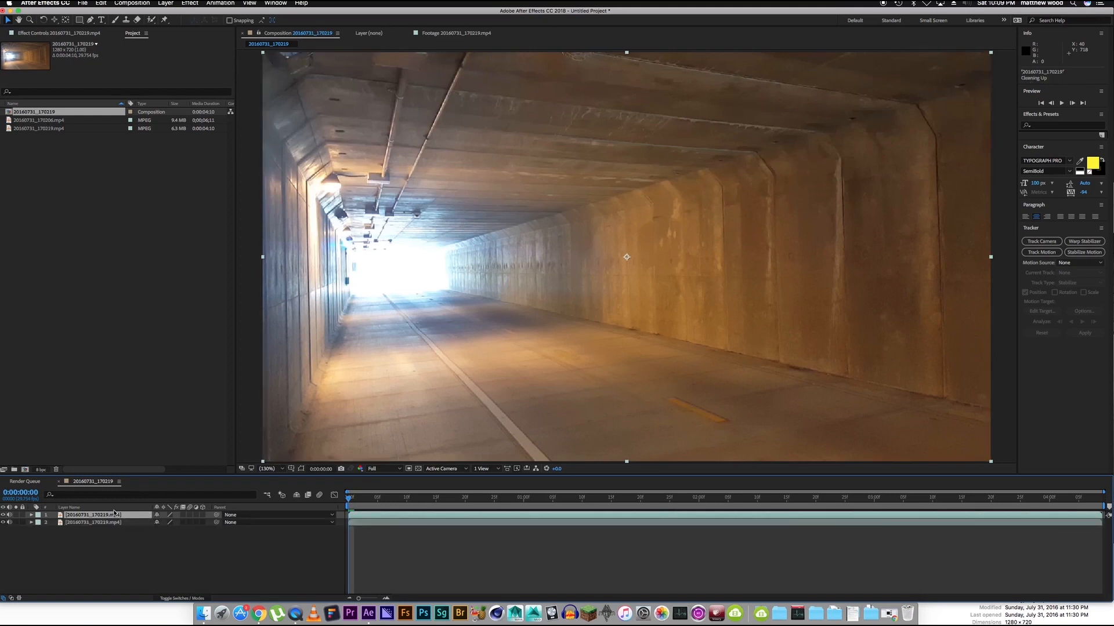
key("Return")
type("track")
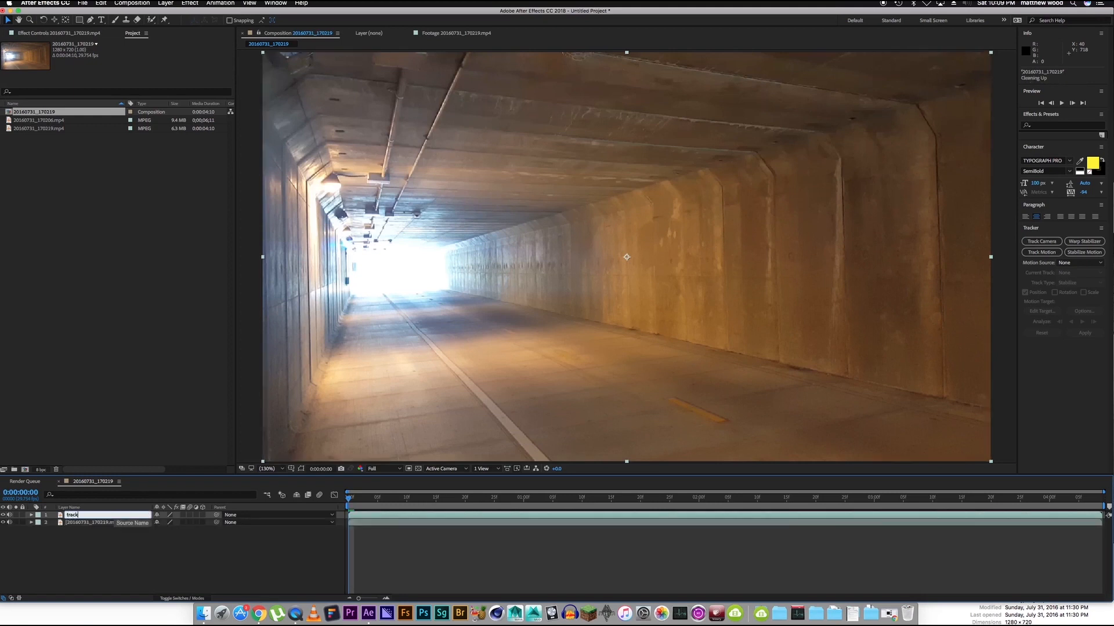
key("Return")
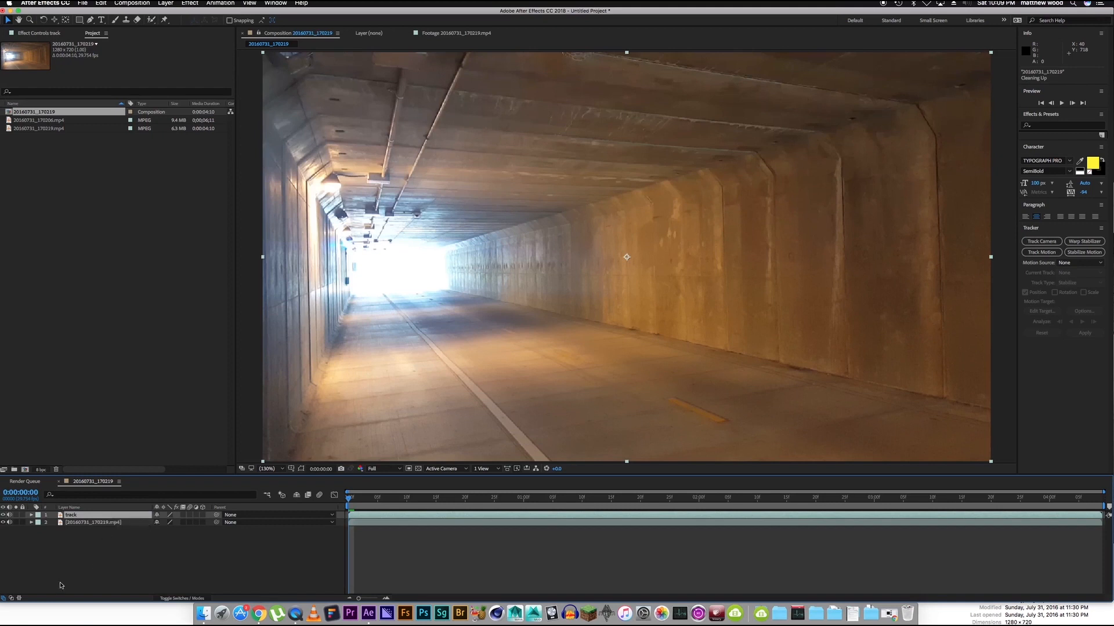
Hide the original footage layer, check the composition settings, and run Track Camera on the "track" layer.
left_click(4, 522)
left_click(133, 3)
left_click(150, 26)
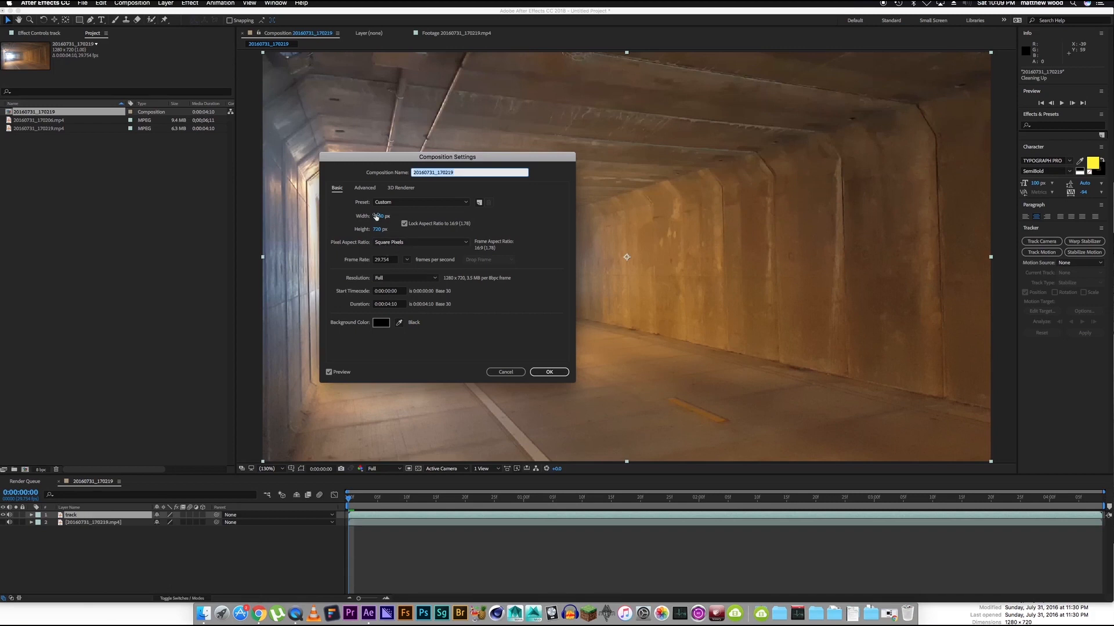
left_click(549, 372)
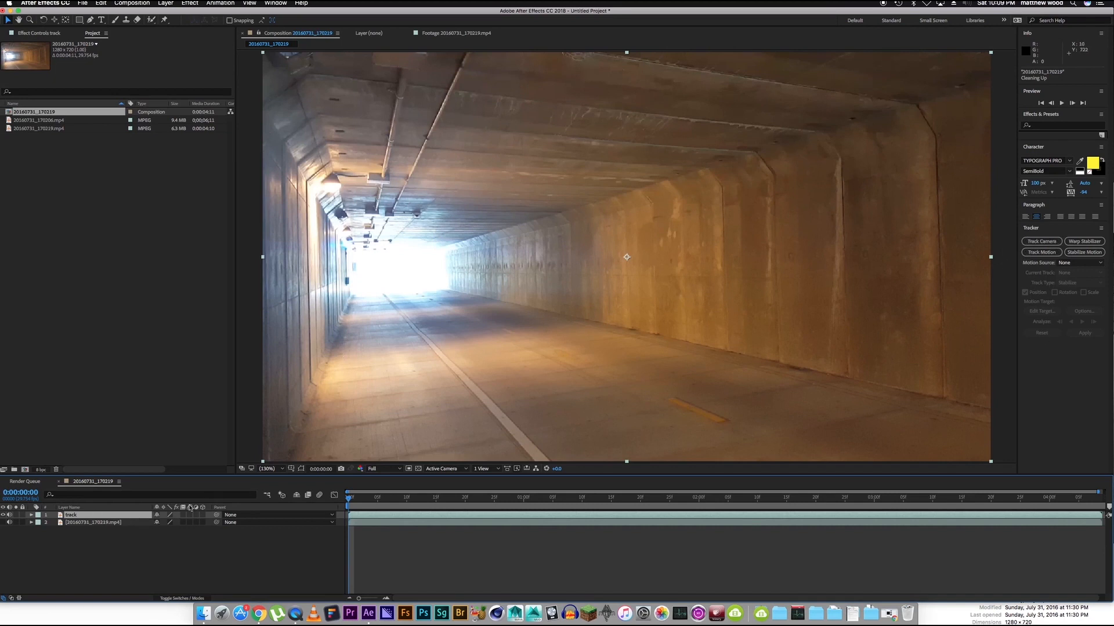
left_click(1043, 243)
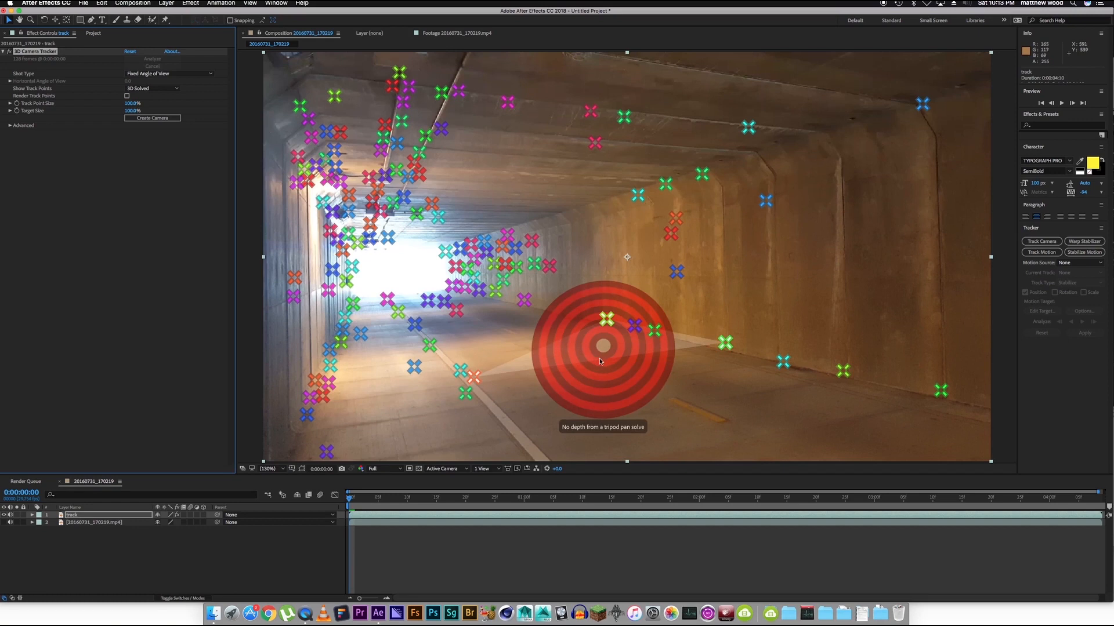
Select four track points along the tunnel floor's two edges and create a null and camera from them.
left_click(606, 320)
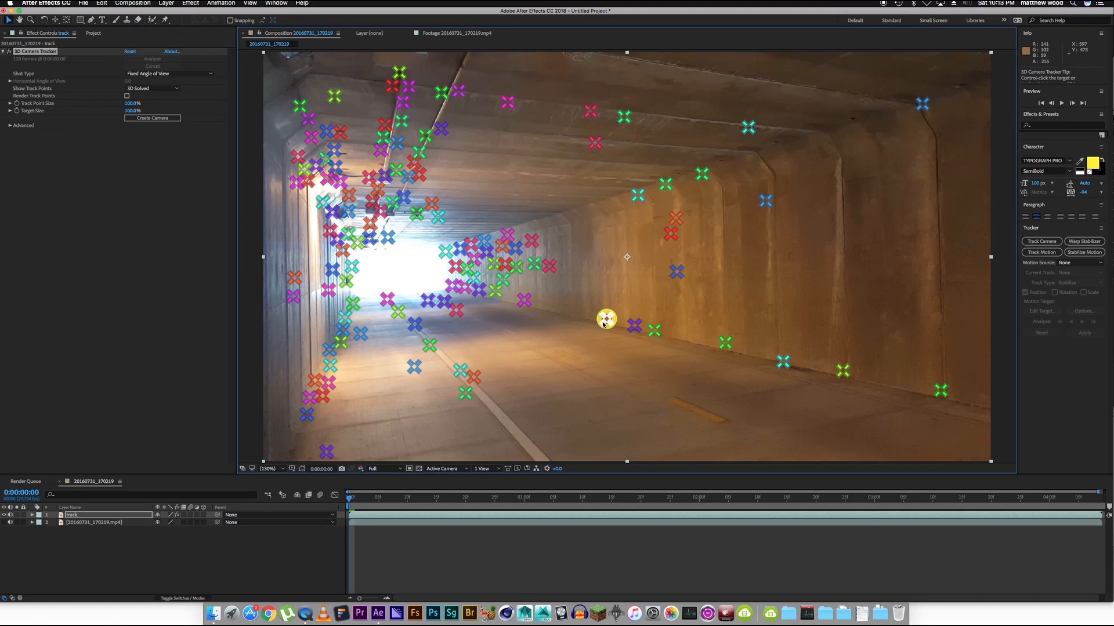
left_click(725, 342, "shift")
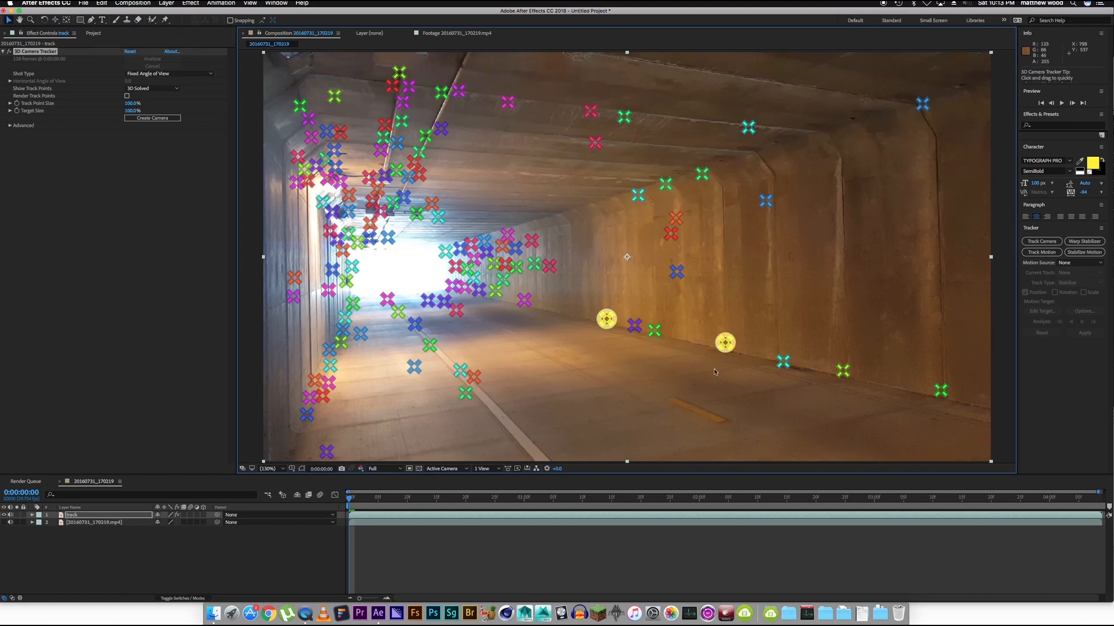
left_click(306, 415, "shift")
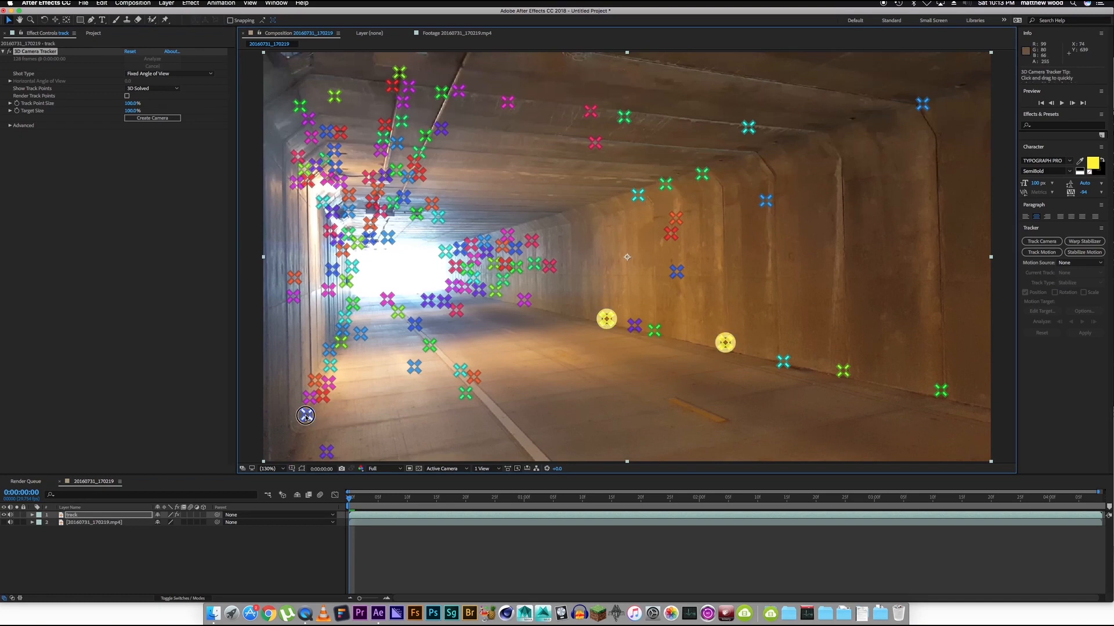
left_click(329, 349, "shift")
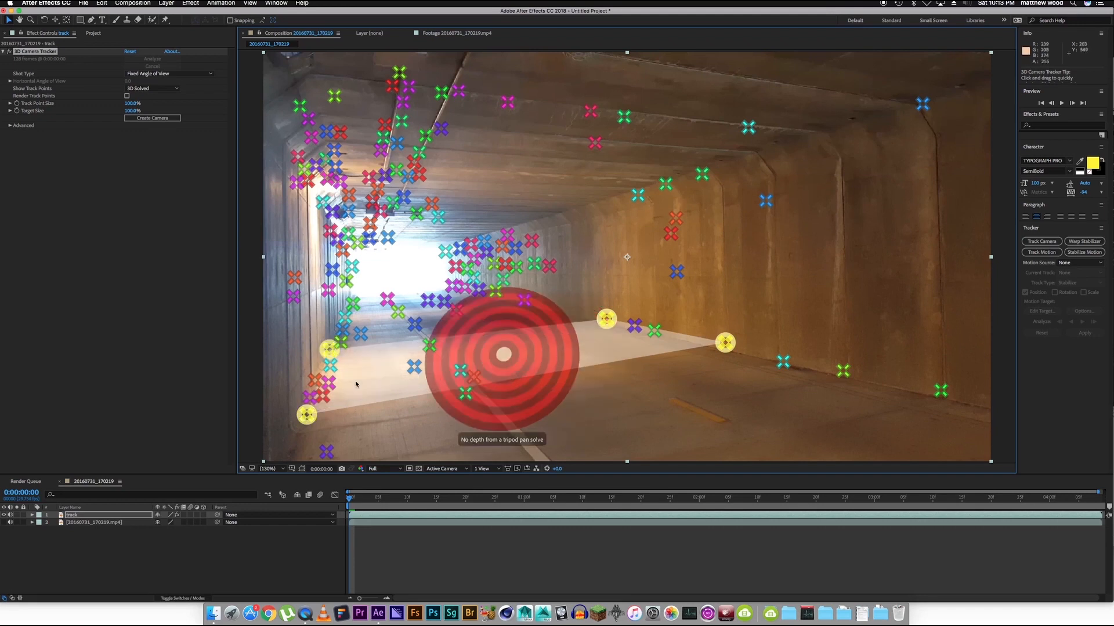
right_click(506, 353)
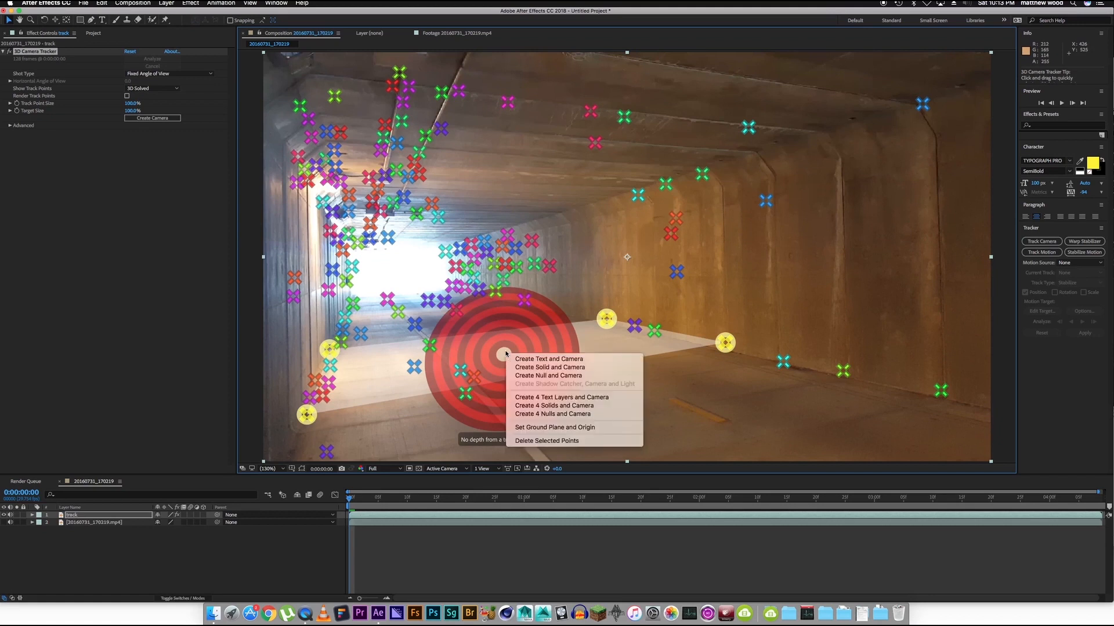
left_click(534, 375)
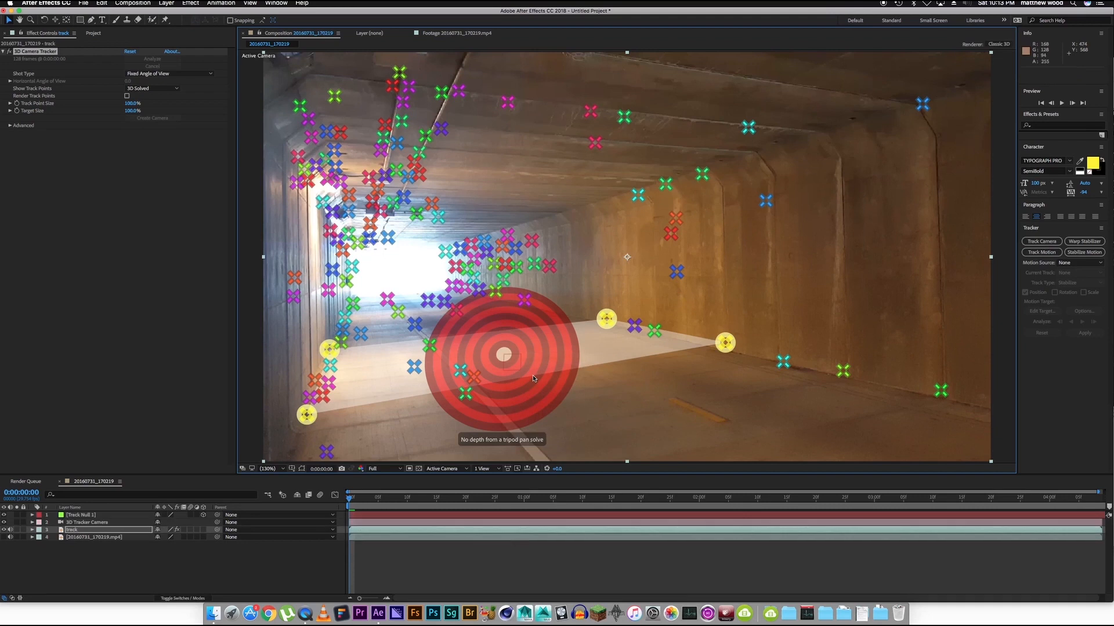
left_click(318, 547)
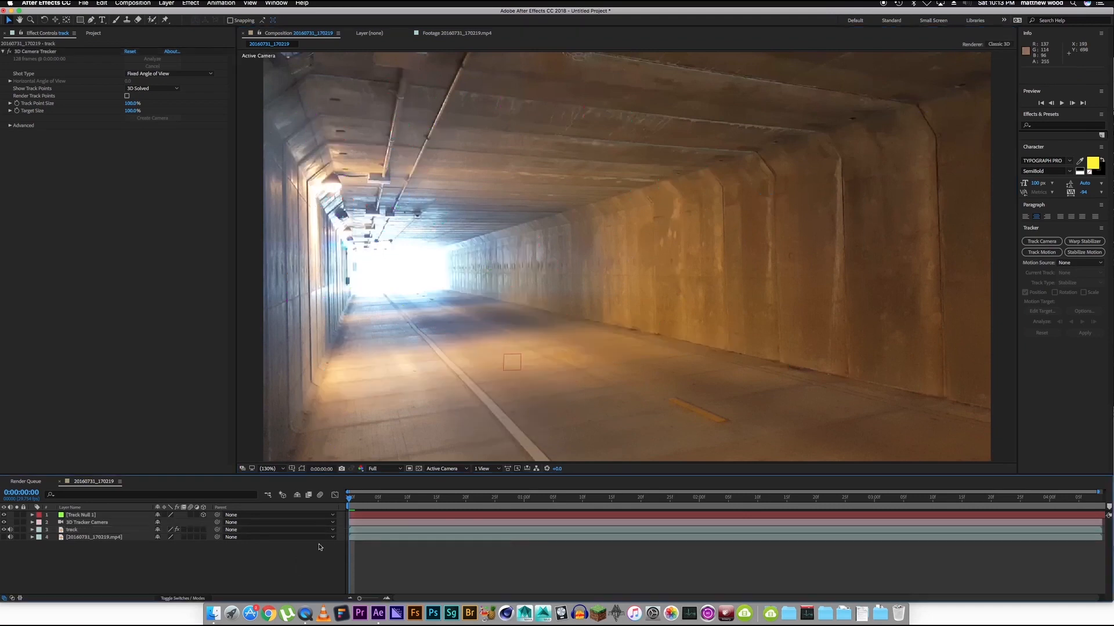
left_click_drag(350, 497, 205, 530)
Scale the track null up uniformly to about 513% and check how it follows the footage.
left_click(91, 515)
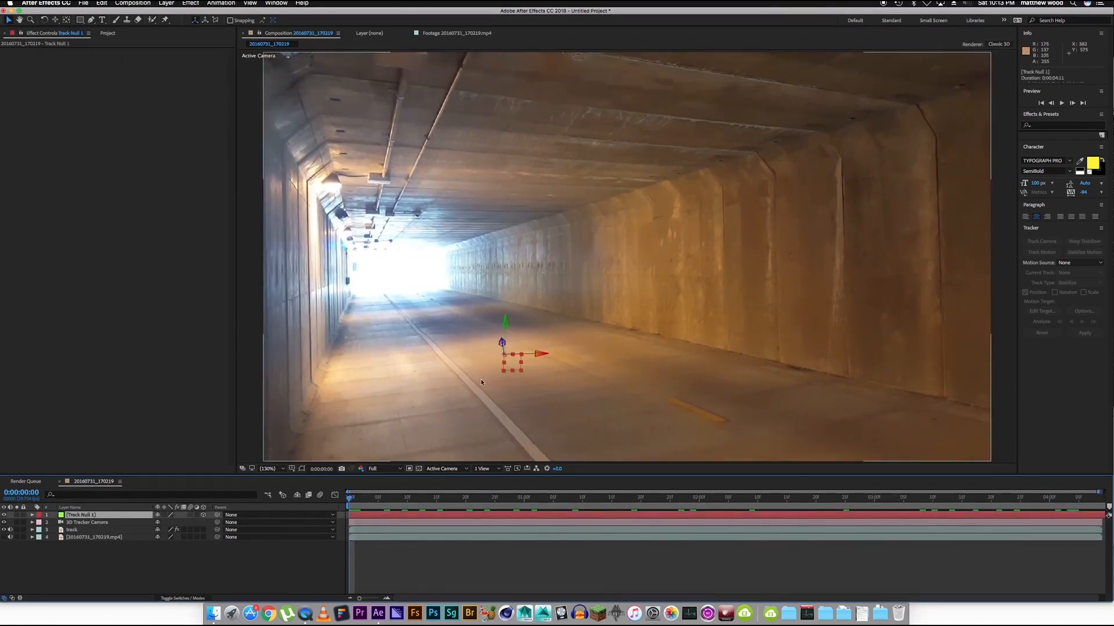
key("s")
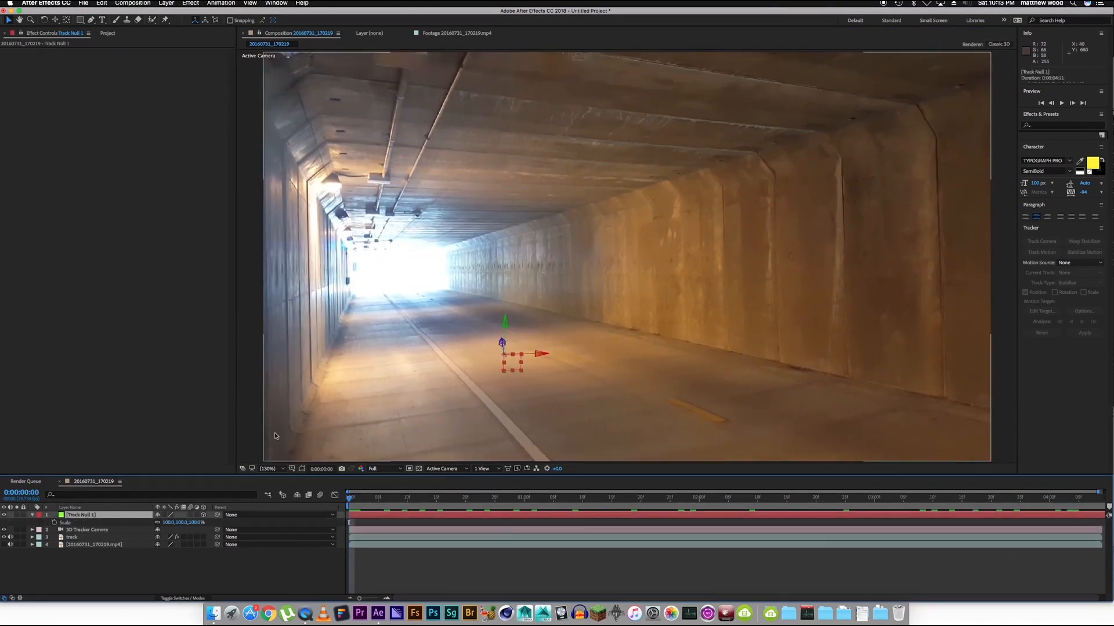
left_click(171, 522)
left_click_drag(171, 522, 348, 519)
left_click(328, 563)
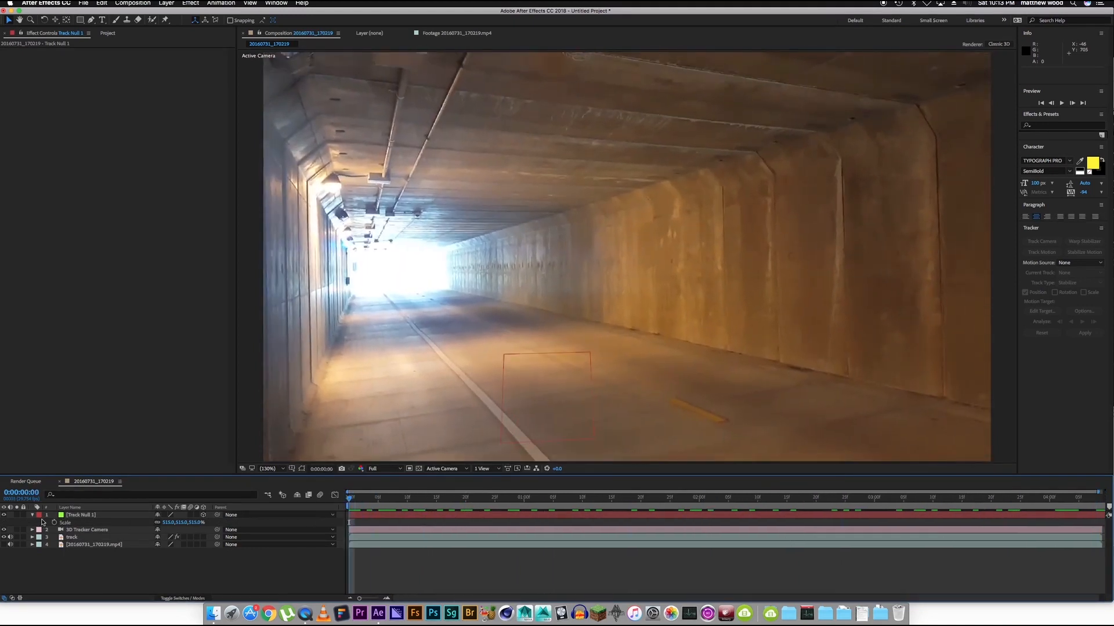
left_click(31, 515)
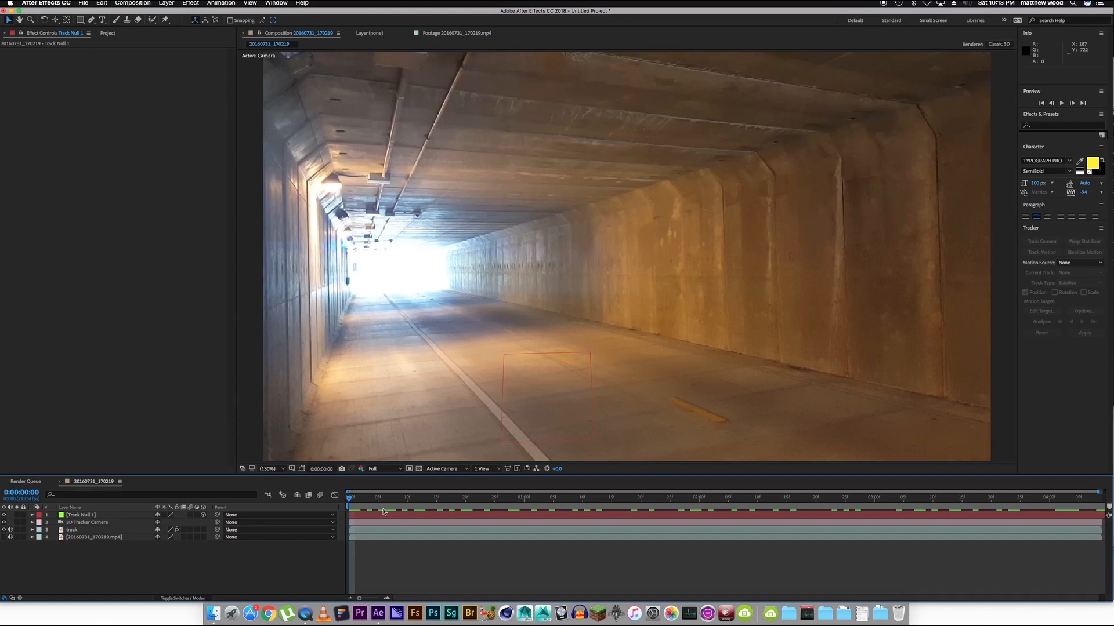
left_click_drag(385, 496, 288, 535)
Add the text "MW MEDIA RULES" with RULES on a second line, and place it near the middle of the frame.
left_click(101, 20)
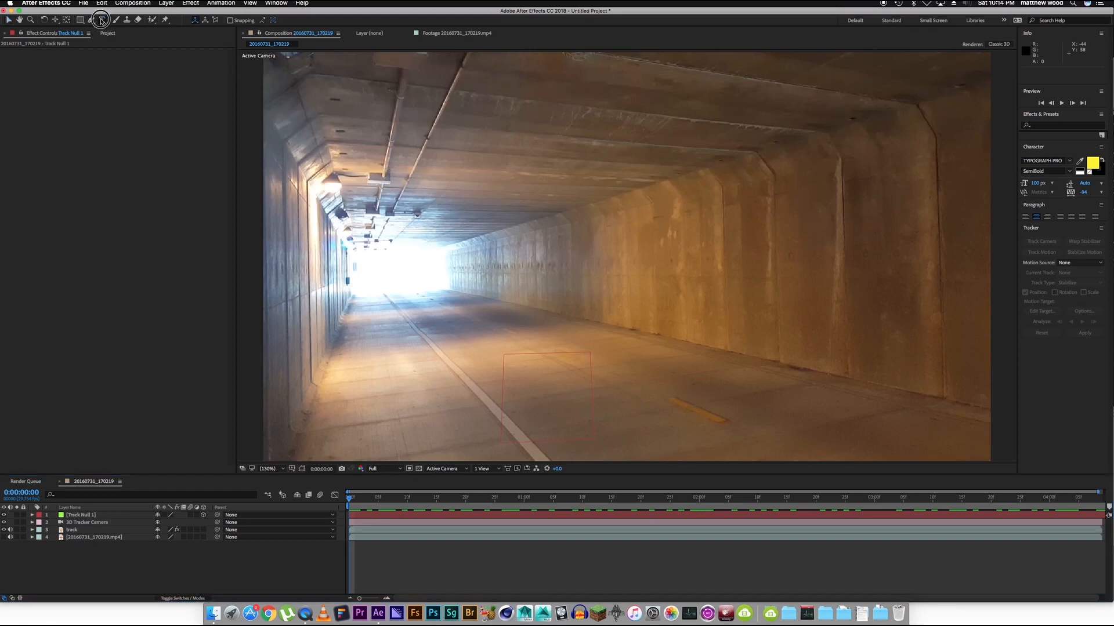
left_click(452, 299)
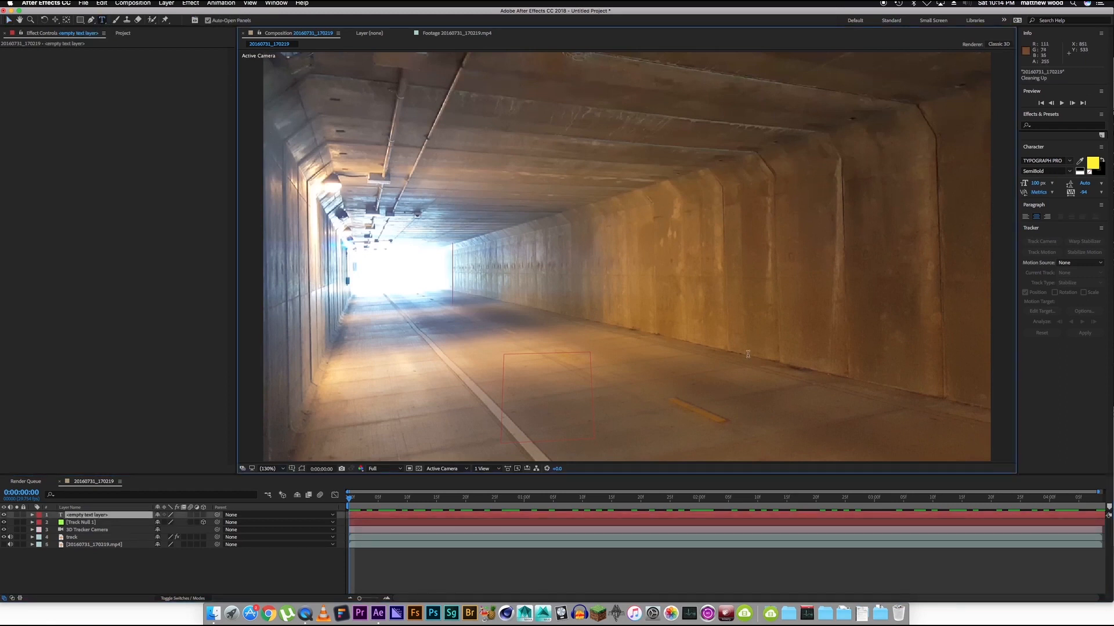
type("MW MEDIA RU")
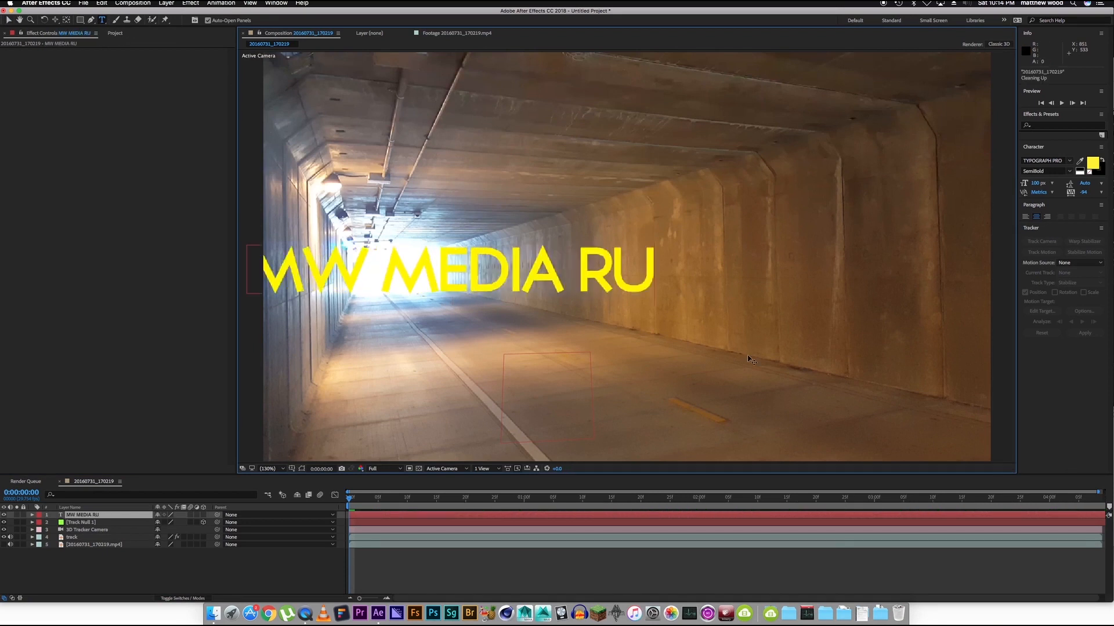
type("LES")
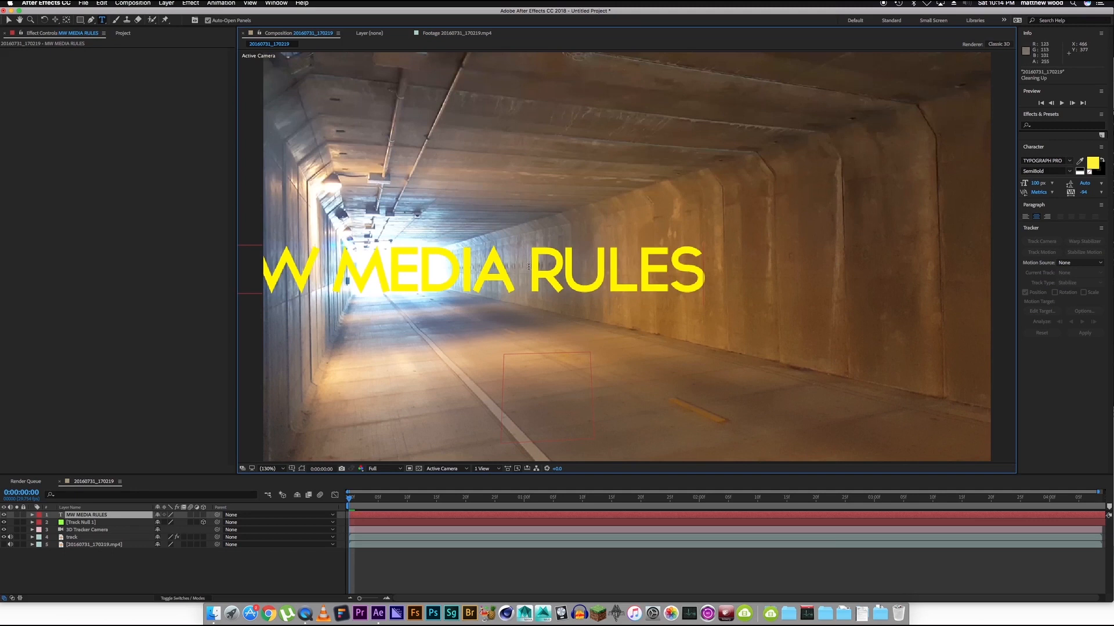
left_click(529, 267)
key("Return")
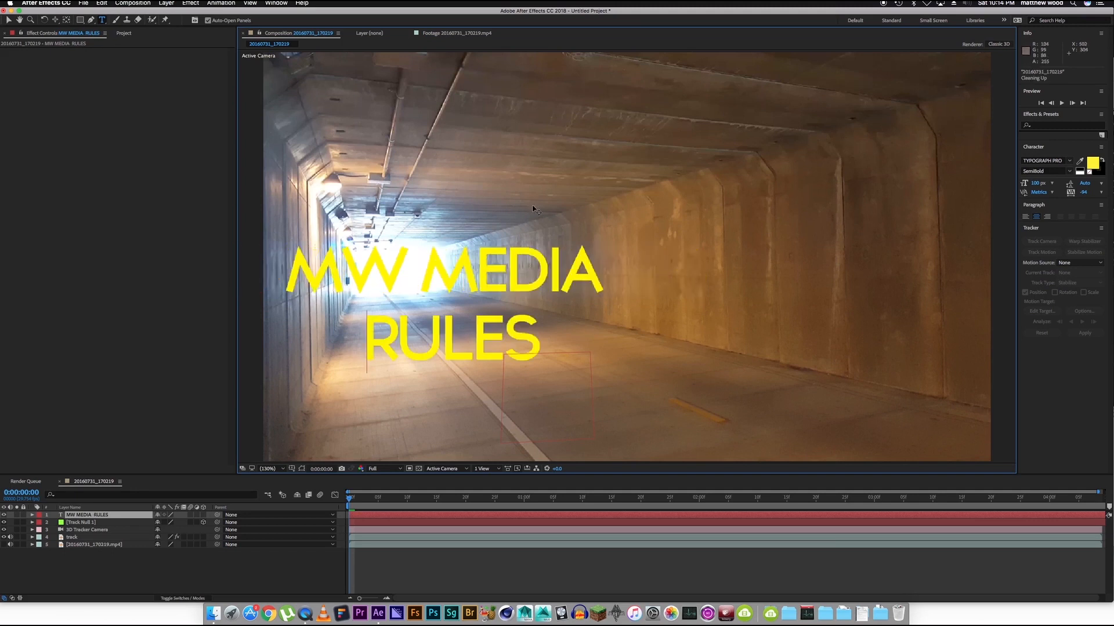
left_click(8, 23)
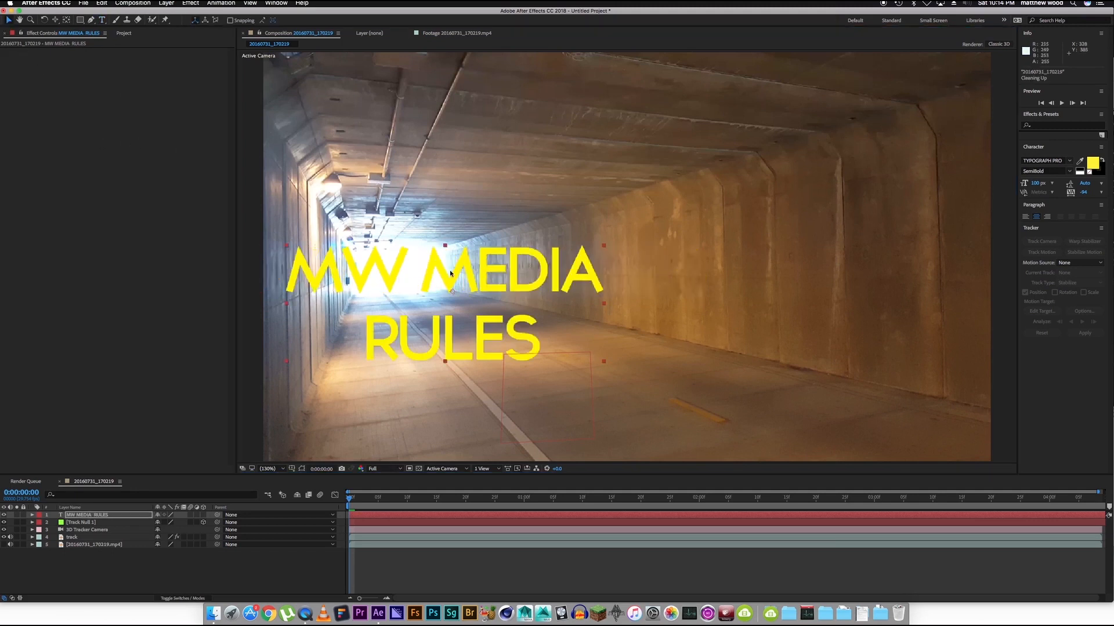
left_click_drag(450, 273, 612, 239)
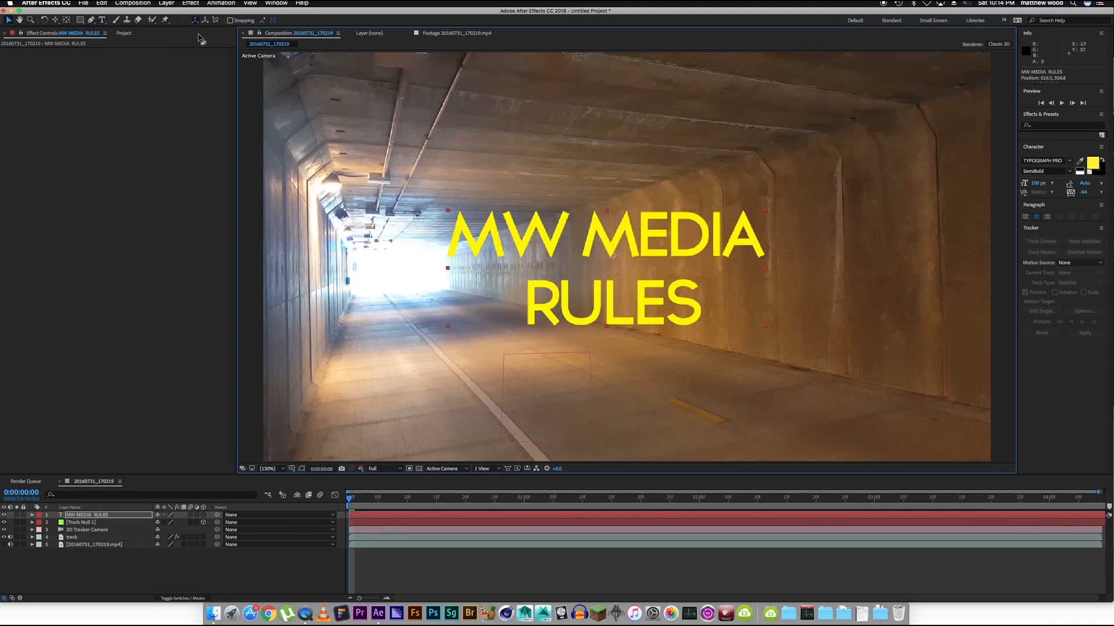
Change the fill colour of the whole MW MEDIA RULES text to white.
left_click(102, 20)
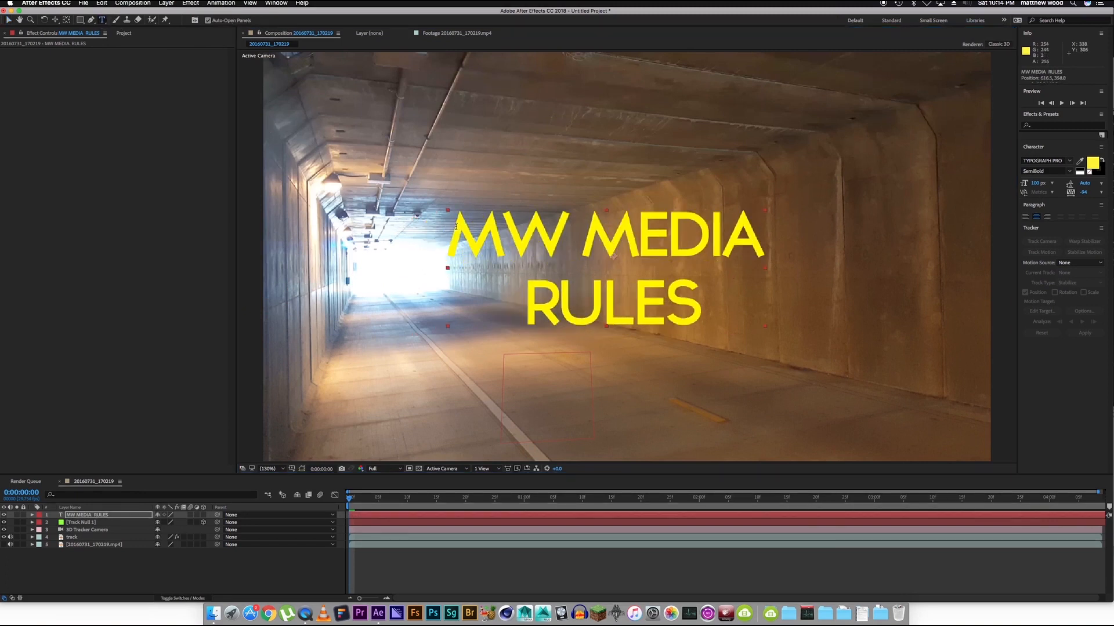
left_click_drag(456, 226, 701, 340)
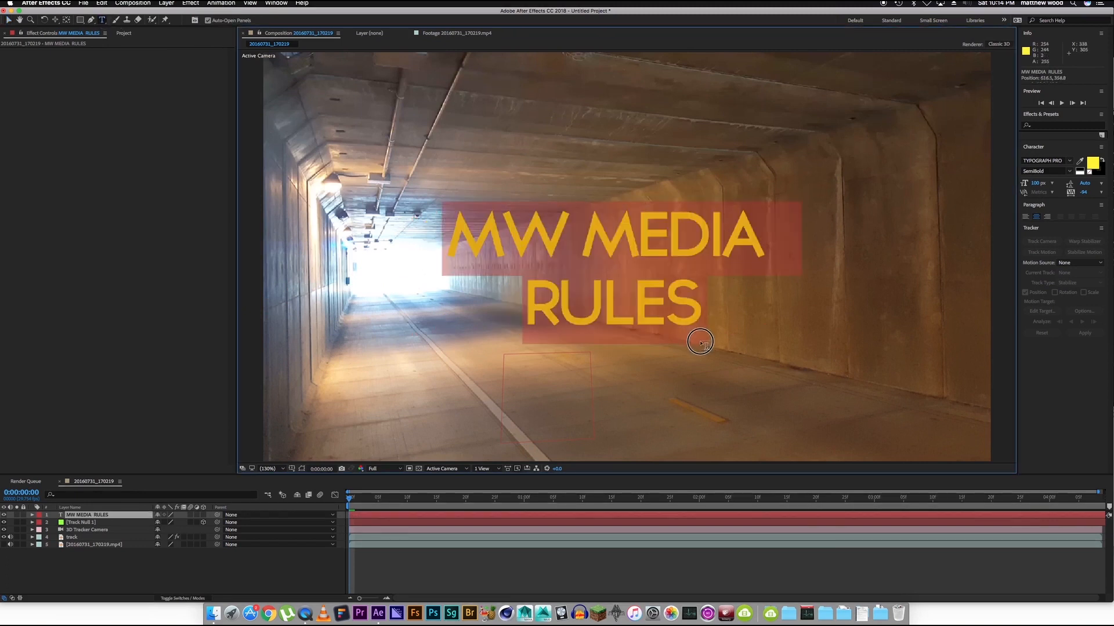
left_click(1093, 163)
left_click_drag(199, 249, 95, 348)
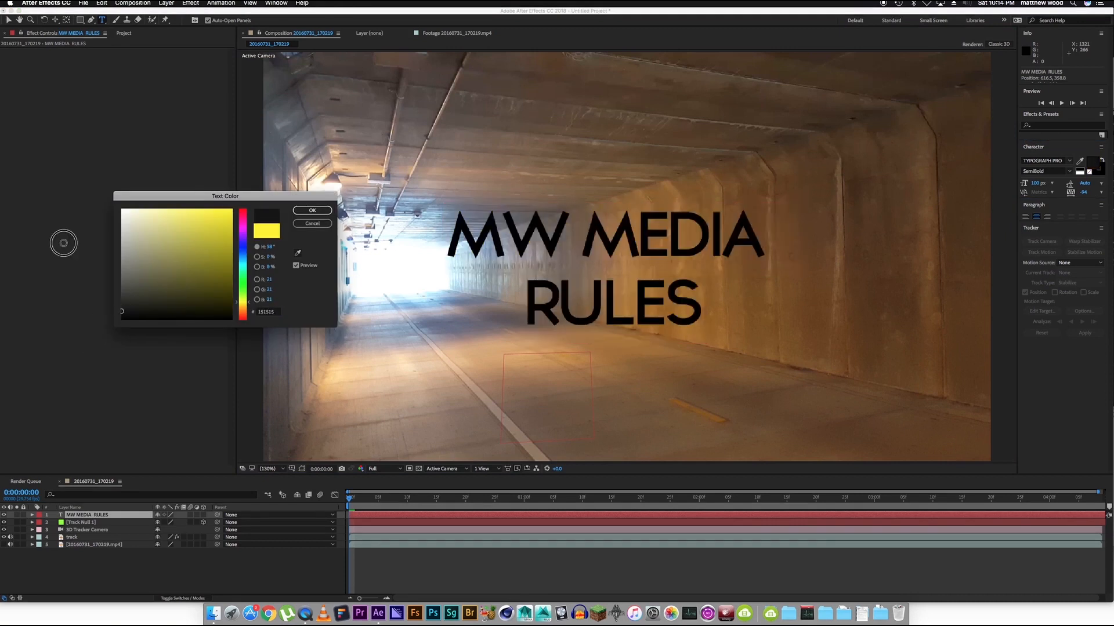
left_click_drag(63, 243, 119, 210)
left_click(312, 210)
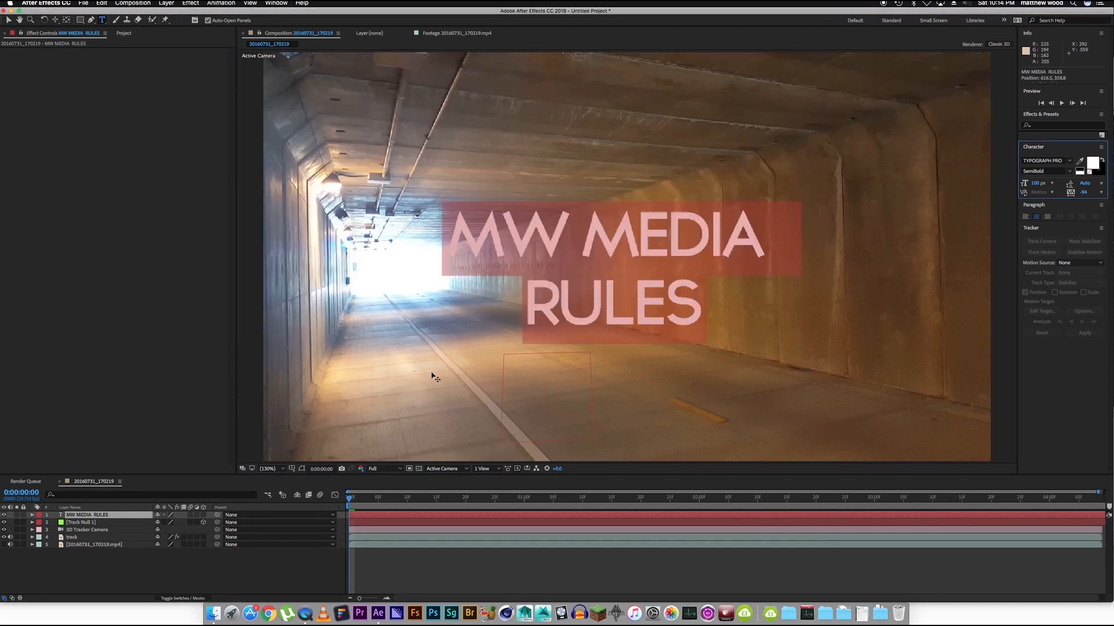
left_click(284, 574)
Preview the text against the moving footage from the start, and make the MW MEDIA RULES layer 3D.
left_click_drag(356, 497, 450, 498)
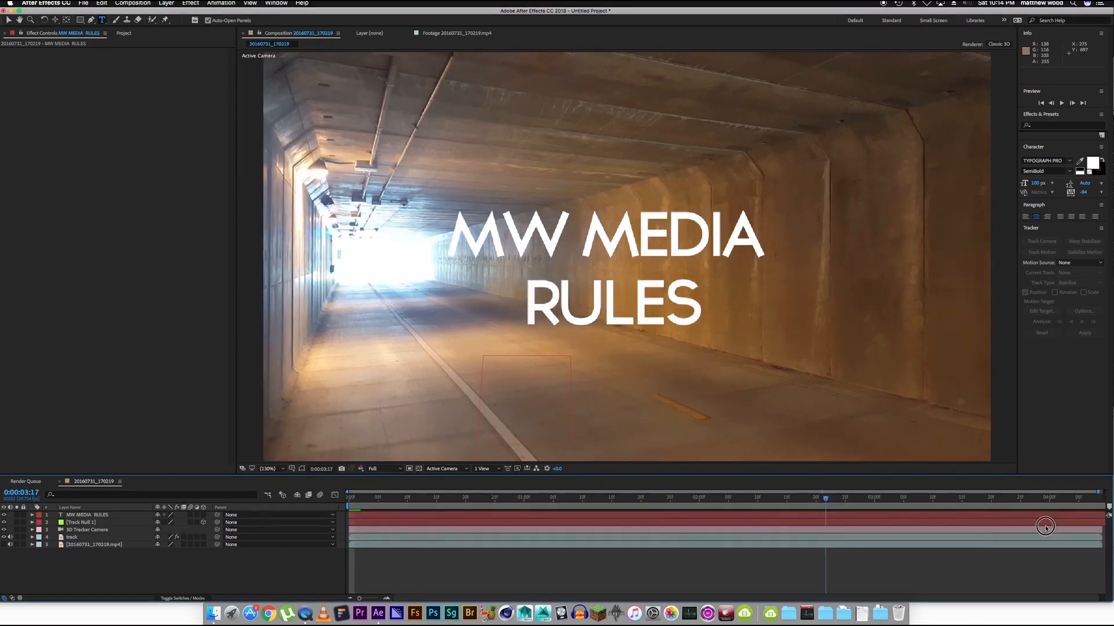
key("Home")
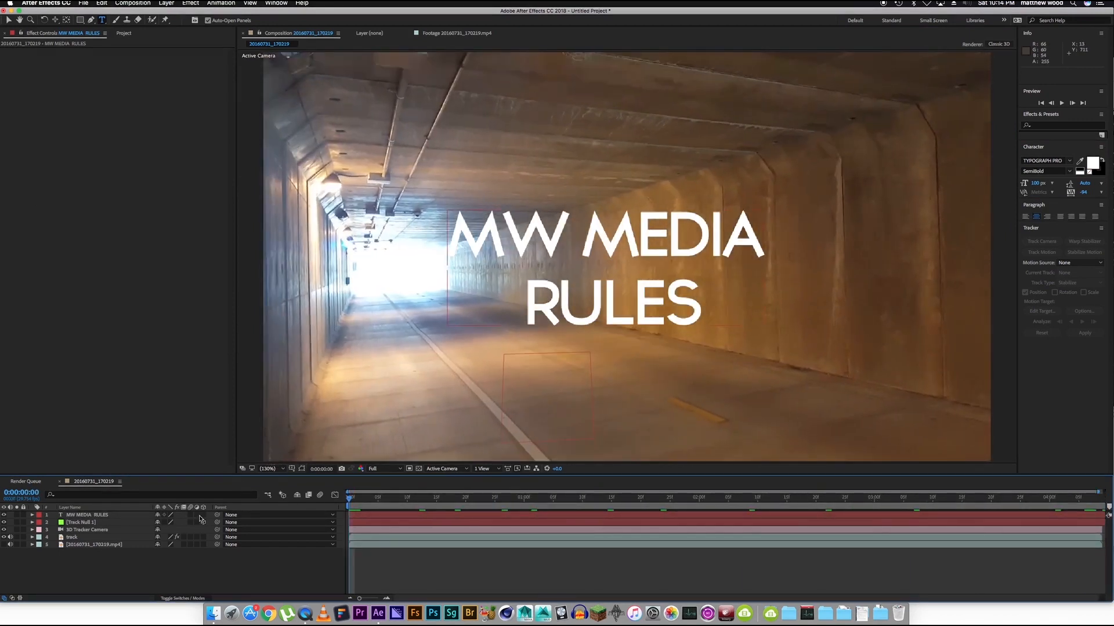
left_click(133, 515)
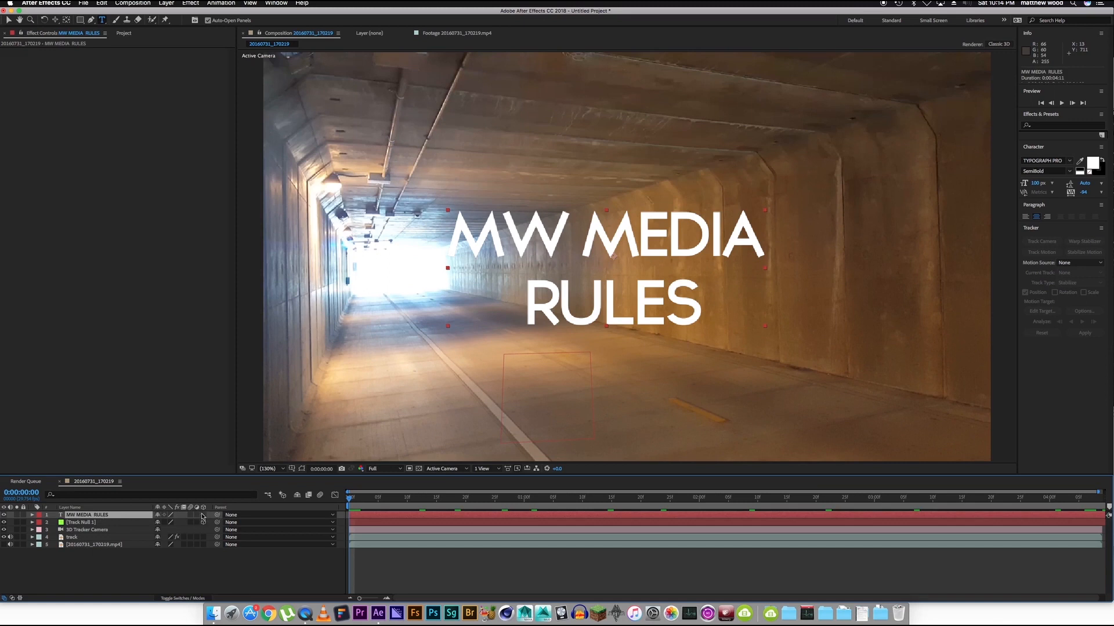
key("F4")
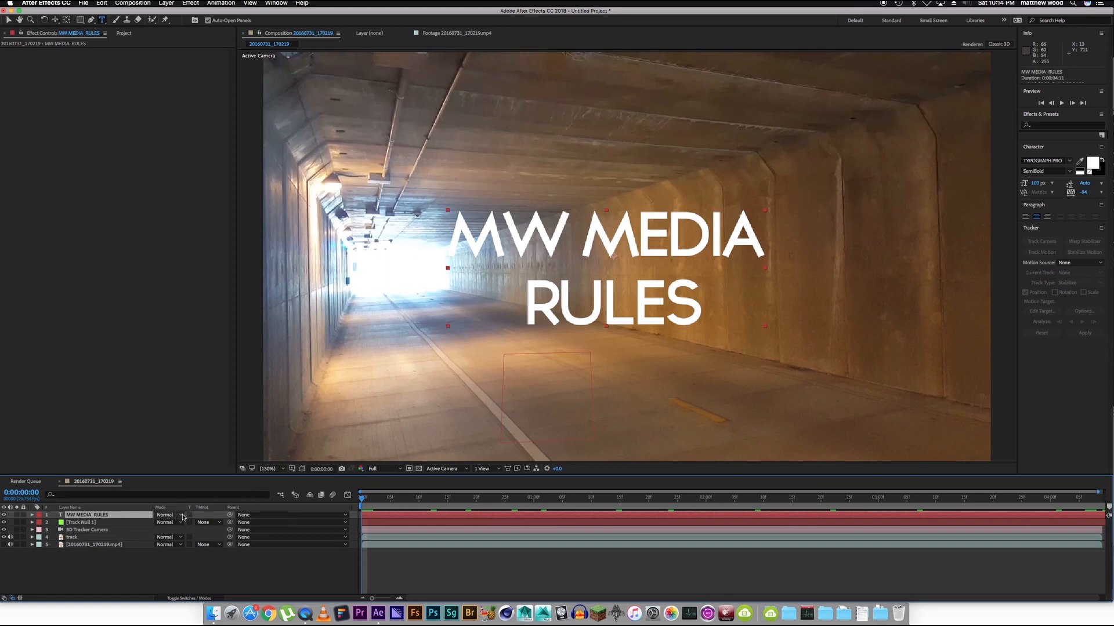
key("F4")
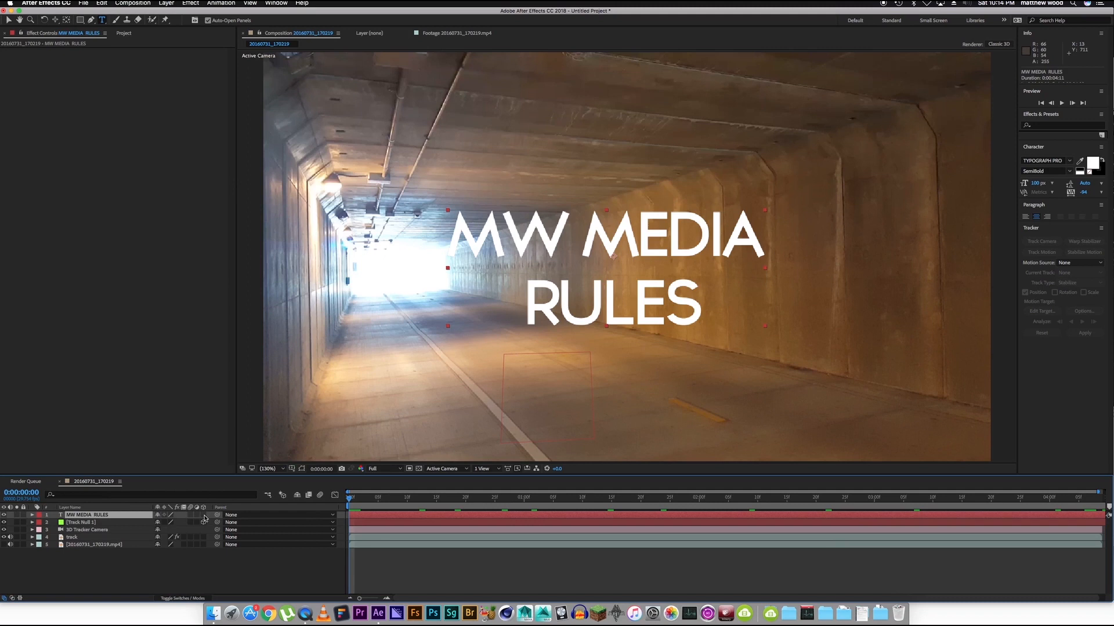
left_click_drag(203, 515, 202, 522)
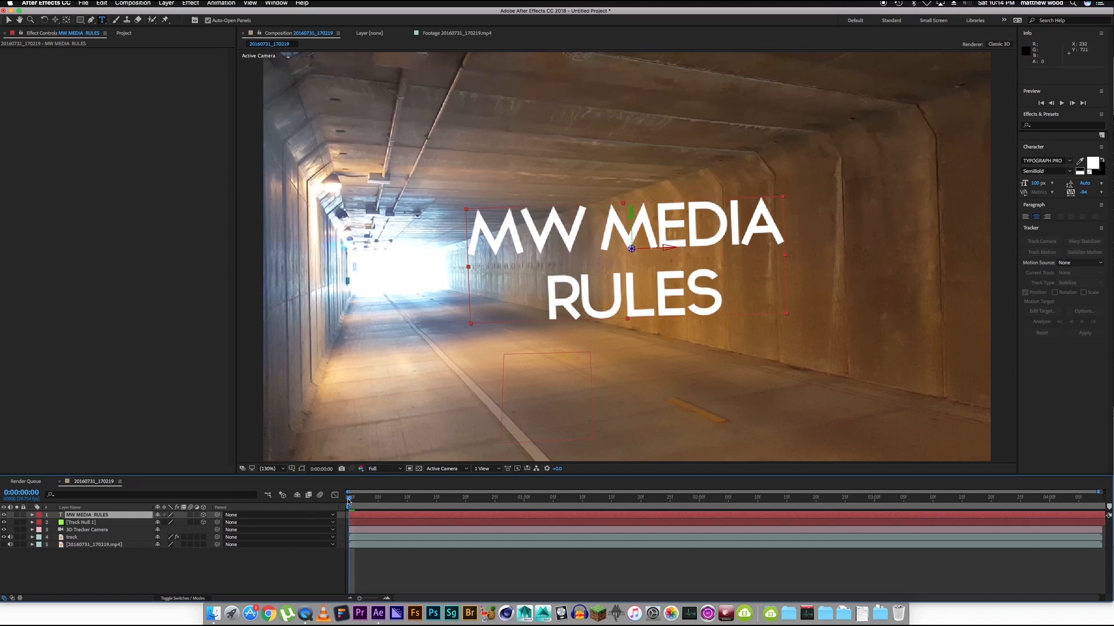
Move the MW MEDIA RULES layer below the 3D Tracker Camera layer and parent it to Track Null 1.
left_click_drag(349, 499, 323, 495)
left_click(281, 574)
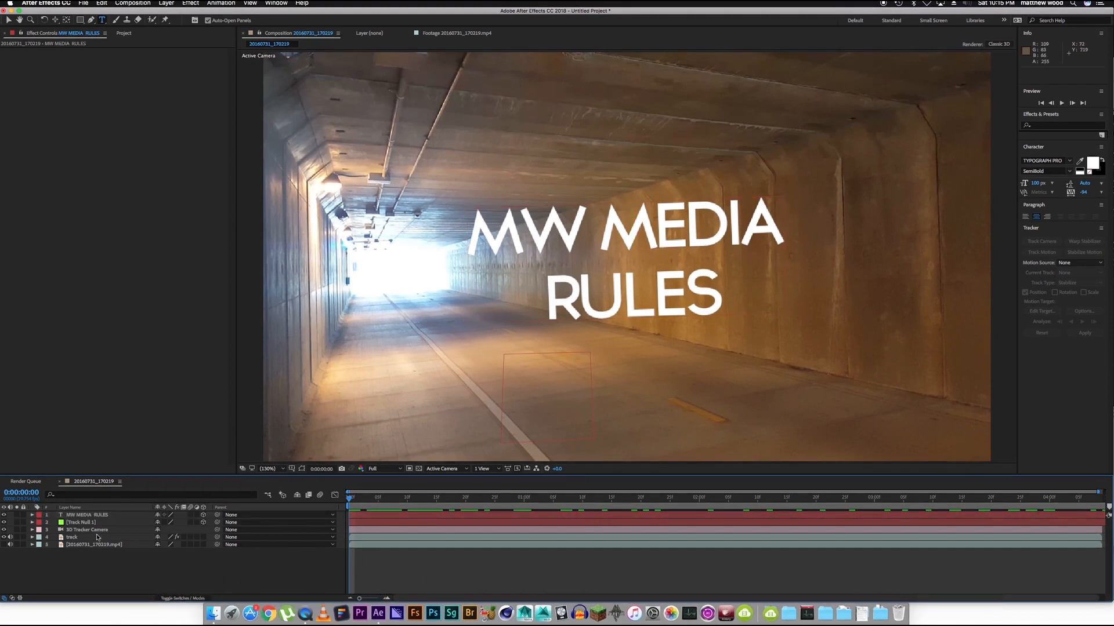
left_click(88, 515)
left_click_drag(137, 516, 80, 532)
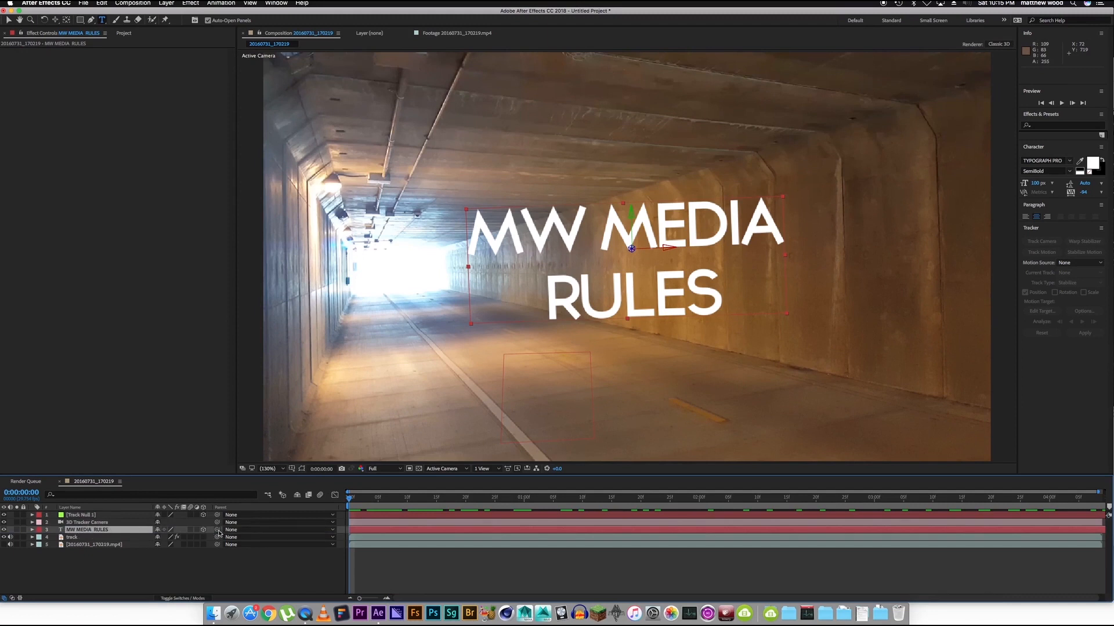
left_click_drag(217, 530, 88, 516)
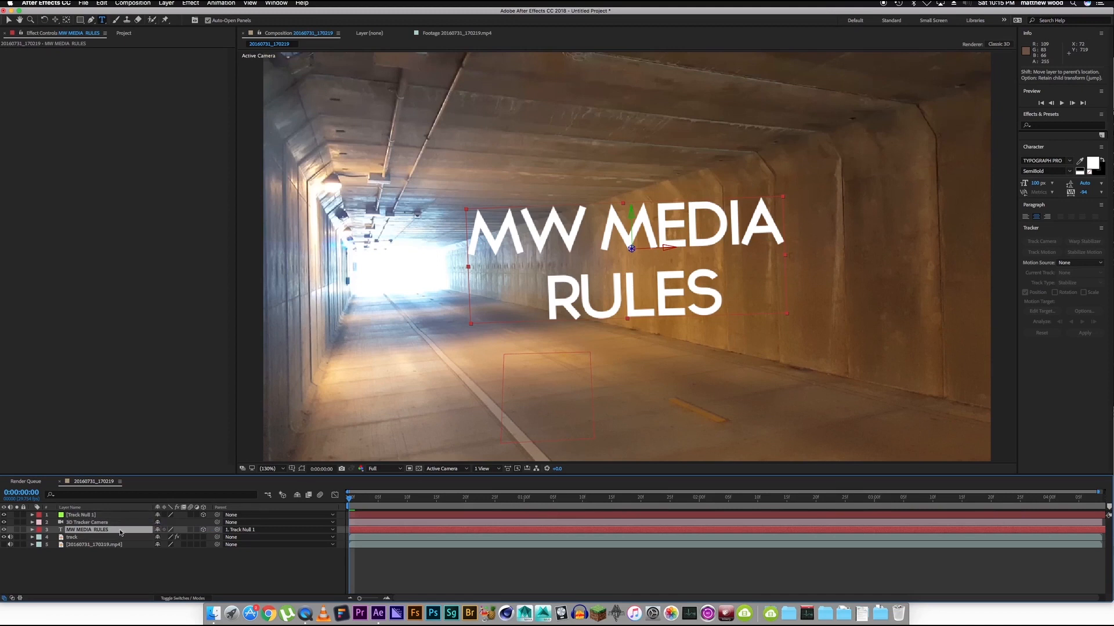
Bring the MW MEDIA RULES text closer to the camera and rotate it to an orientation of about 30°, 342°, 358°.
key("v")
left_click_drag(631, 250, 626, 281)
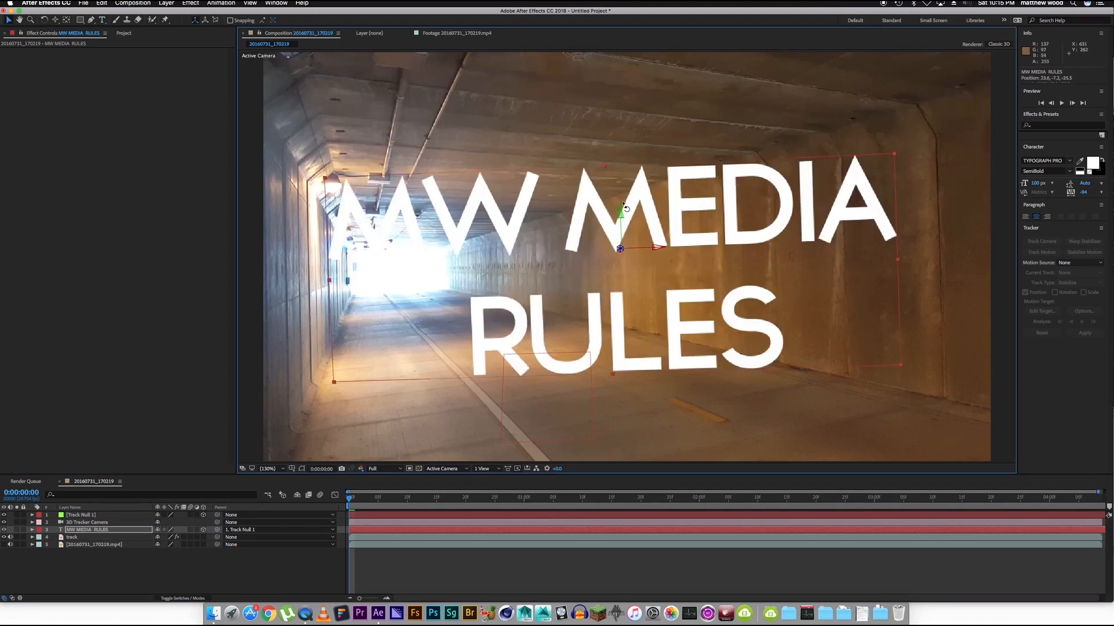
key("w")
left_click_drag(621, 211, 635, 220)
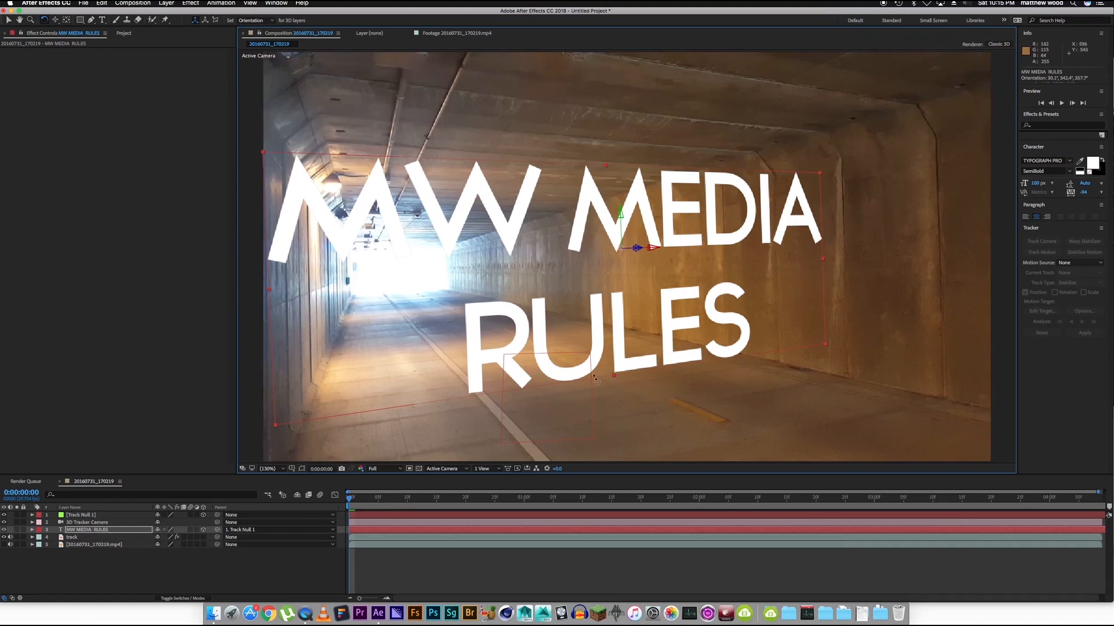
Scale the MW MEDIA RULES text down uniformly to about 13.4% and try a new position for it in the tunnel.
key("s")
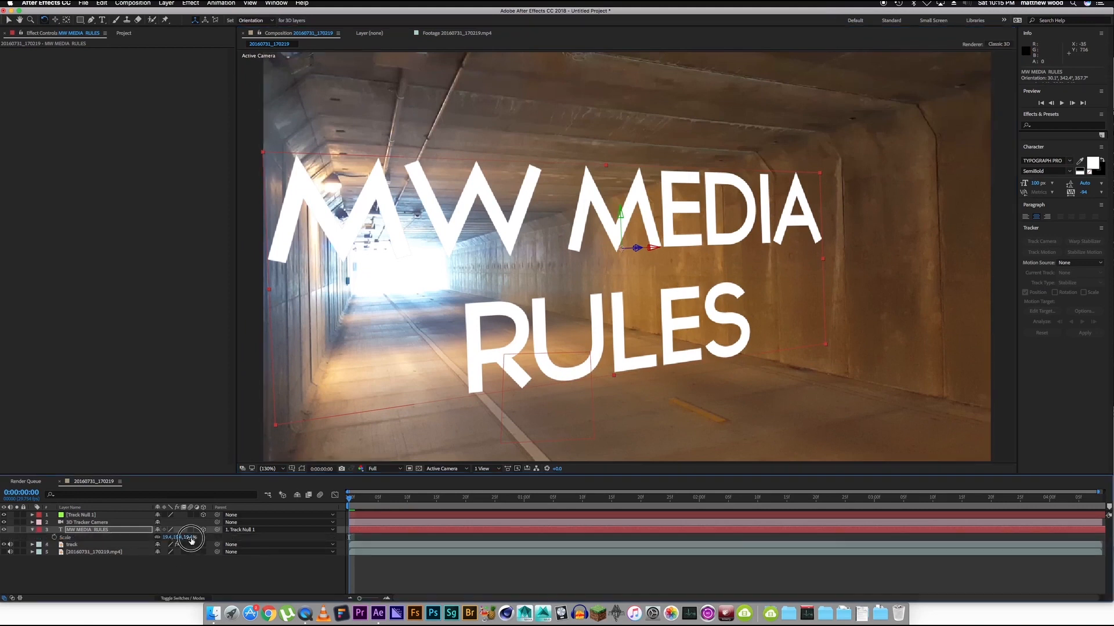
left_click_drag(187, 537, 188, 541)
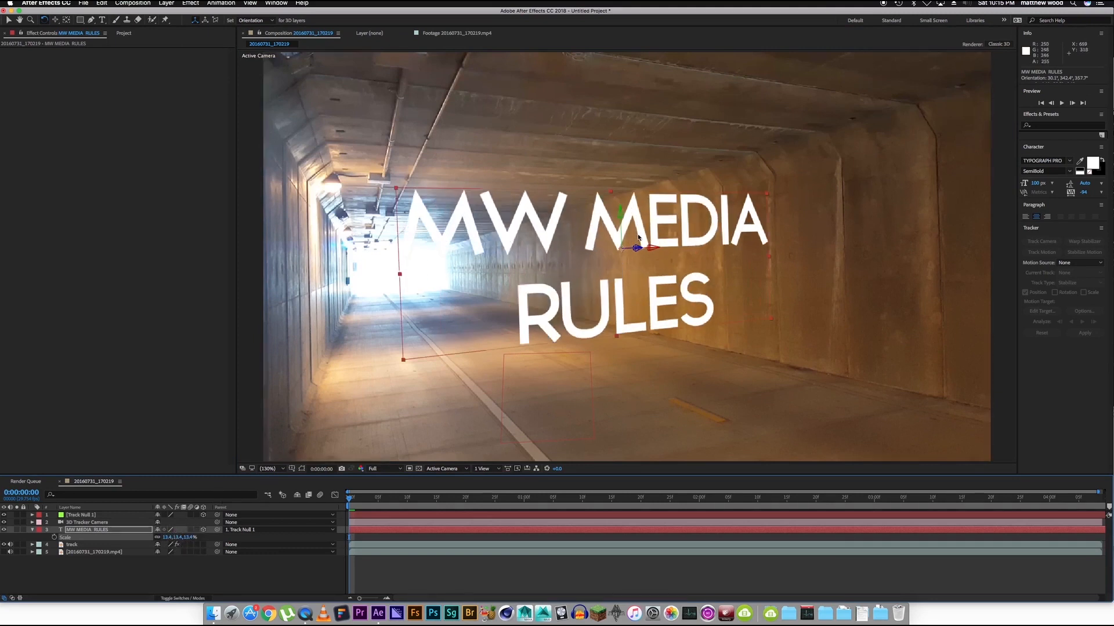
key("v")
left_click_drag(652, 251, 630, 246)
Undo the last two changes to the text and check from the start how it follows the footage.
key("super+z")
key("super+z")
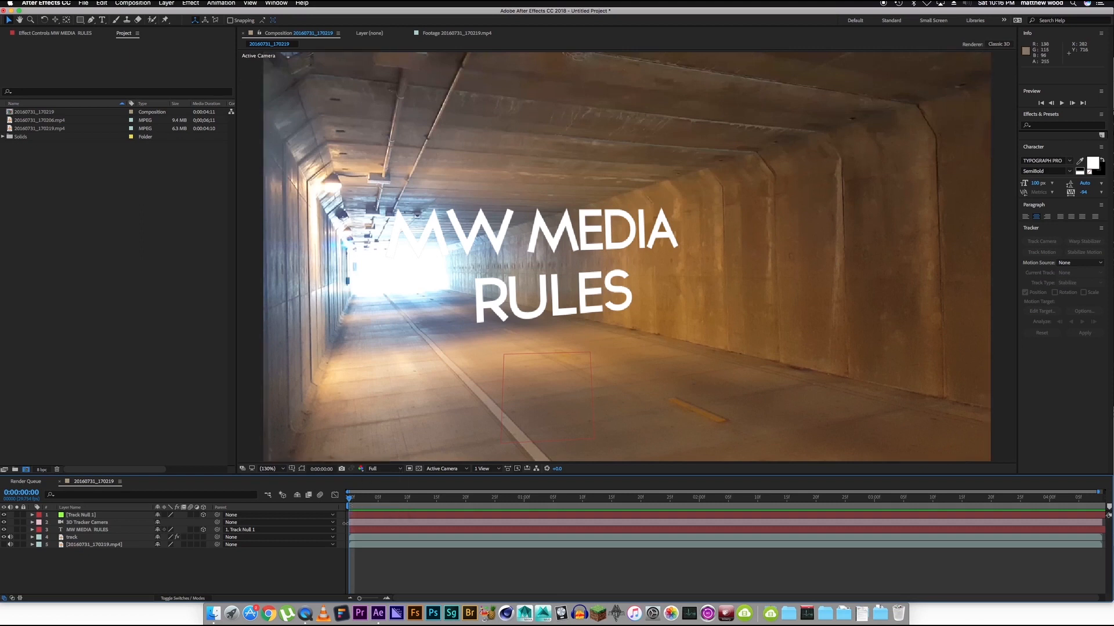
left_click_drag(356, 499, 323, 532)
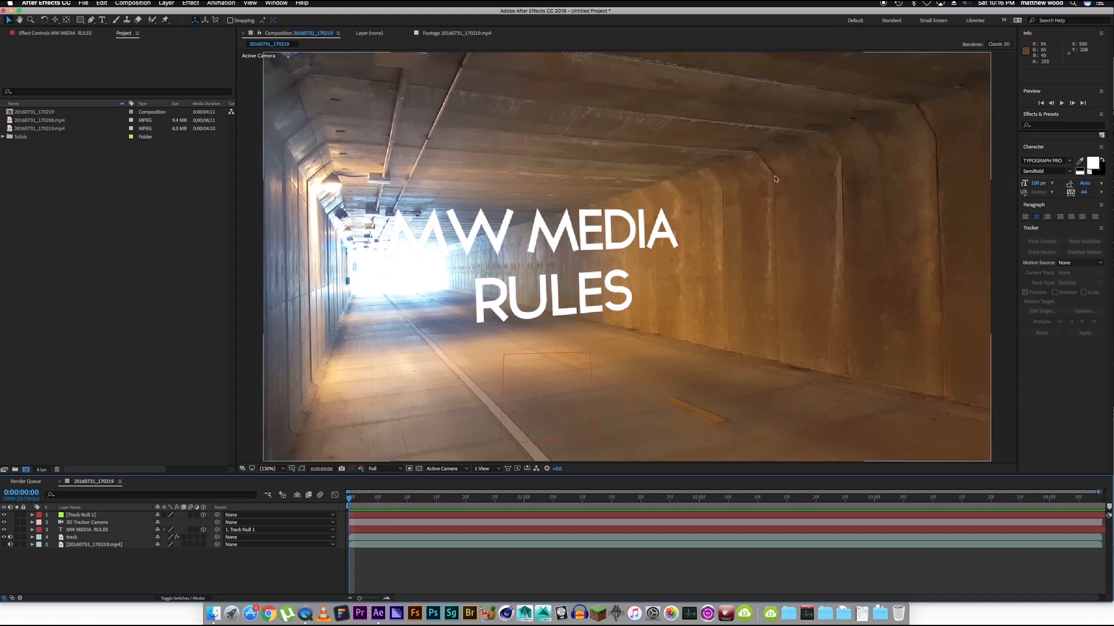
Create a new composition from 20160731_170206.mp4 and preview its footage.
left_click(31, 129)
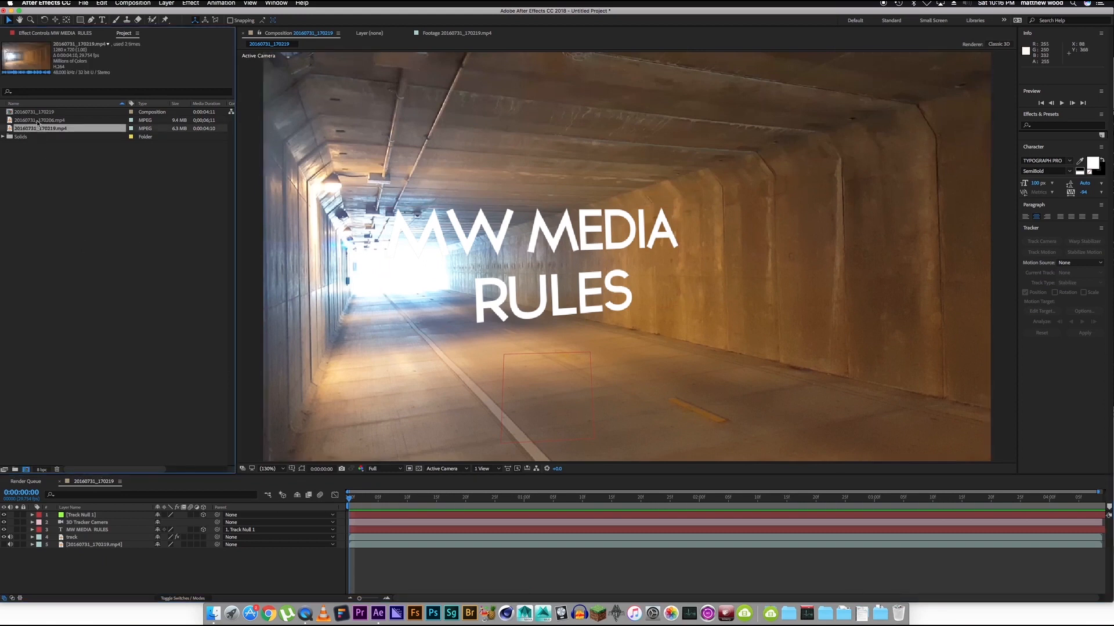
left_click(46, 120)
left_click_drag(56, 122, 26, 472)
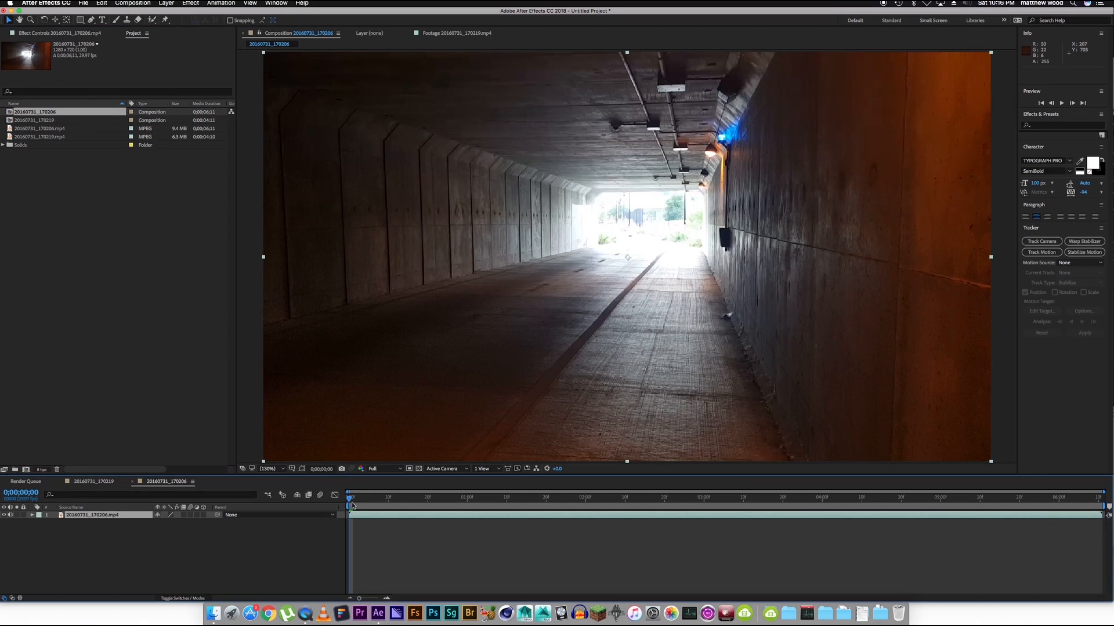
key("space")
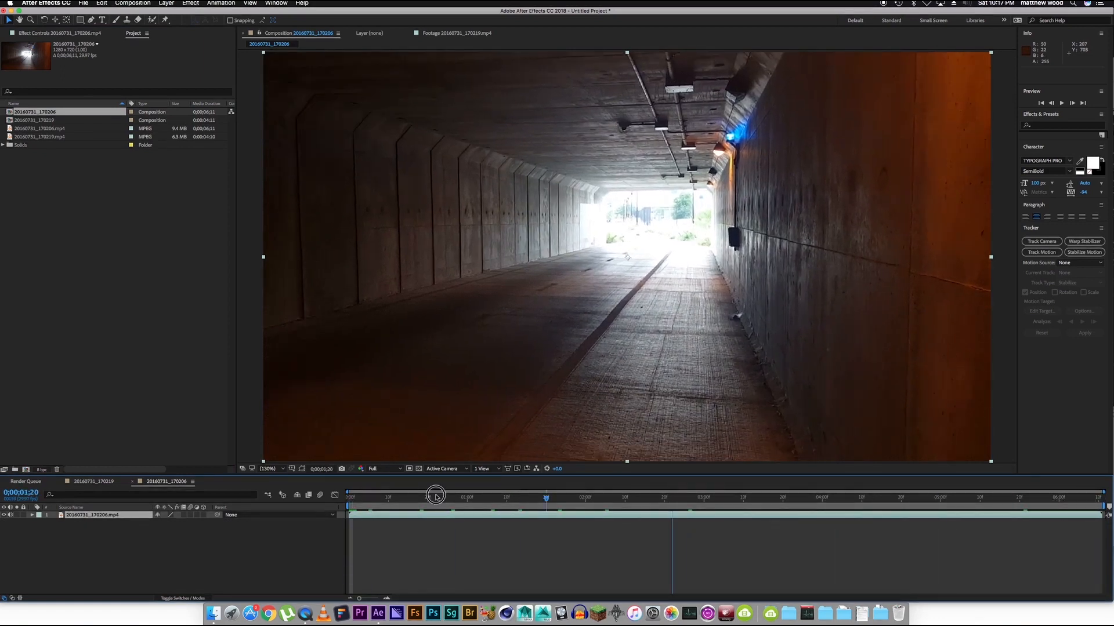
key("space")
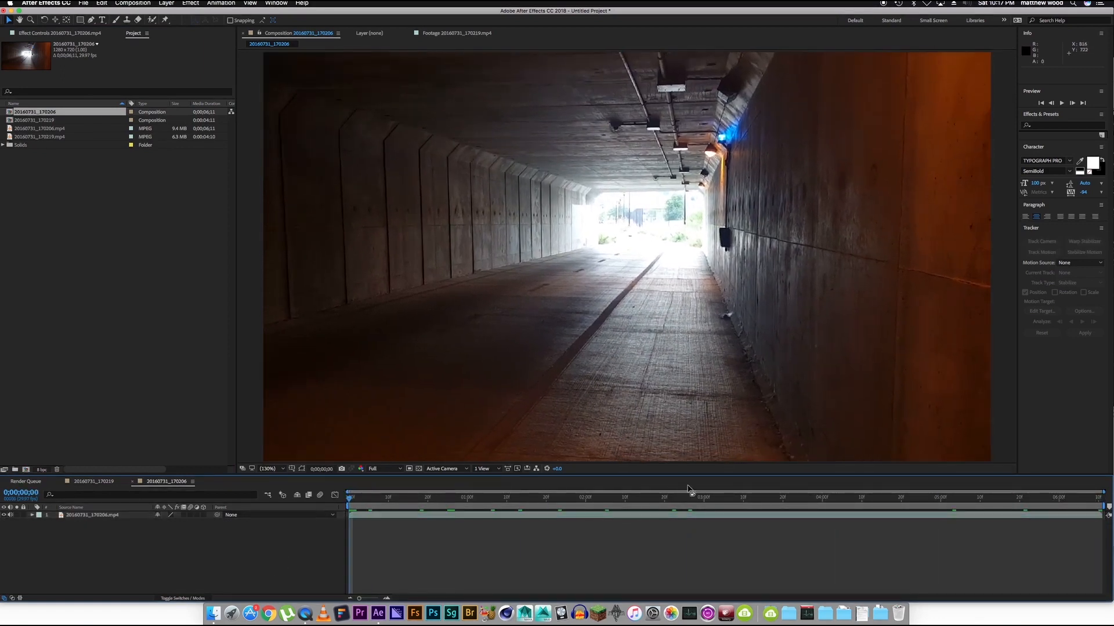
Import the red and black splatter JPEG from the desktop into the project, and select the 20160731_170206.mp4 layer.
left_click(690, 515)
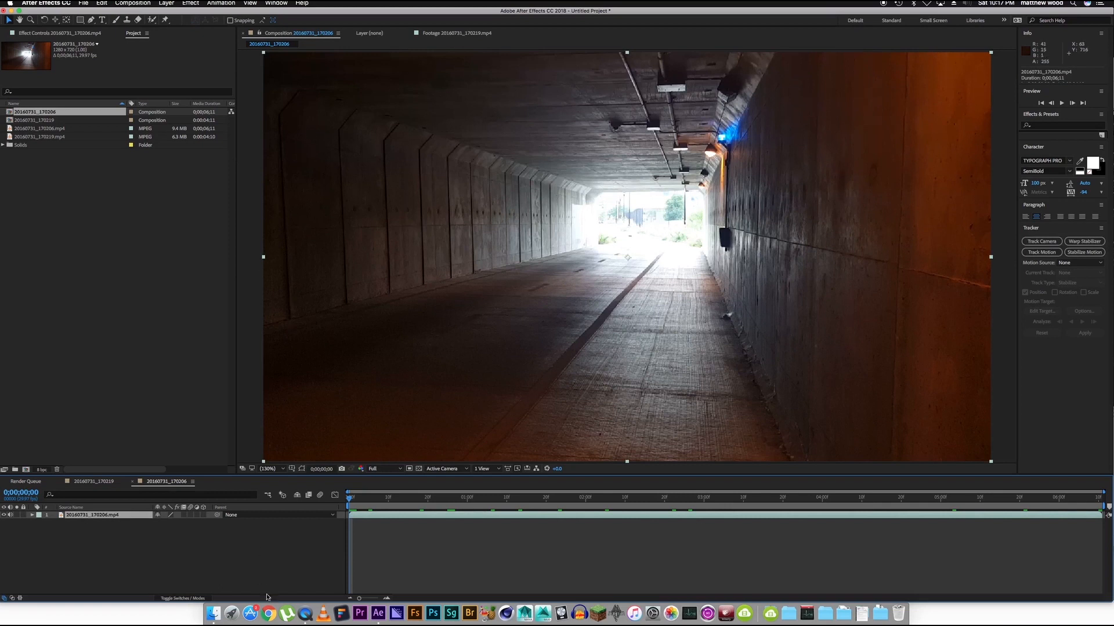
left_click(269, 611)
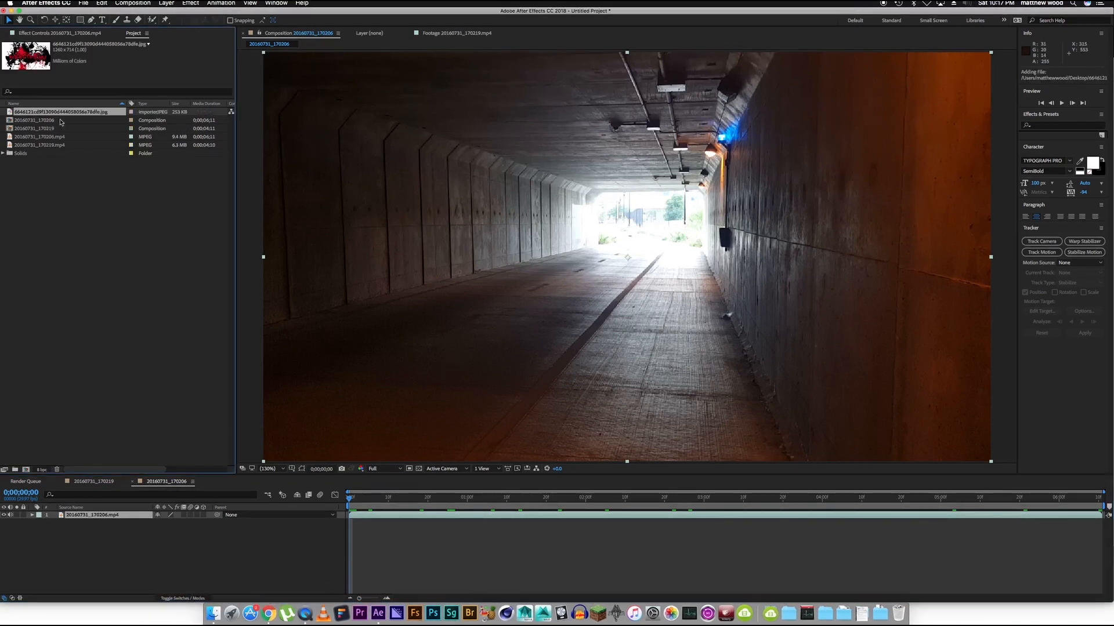
left_click(351, 501)
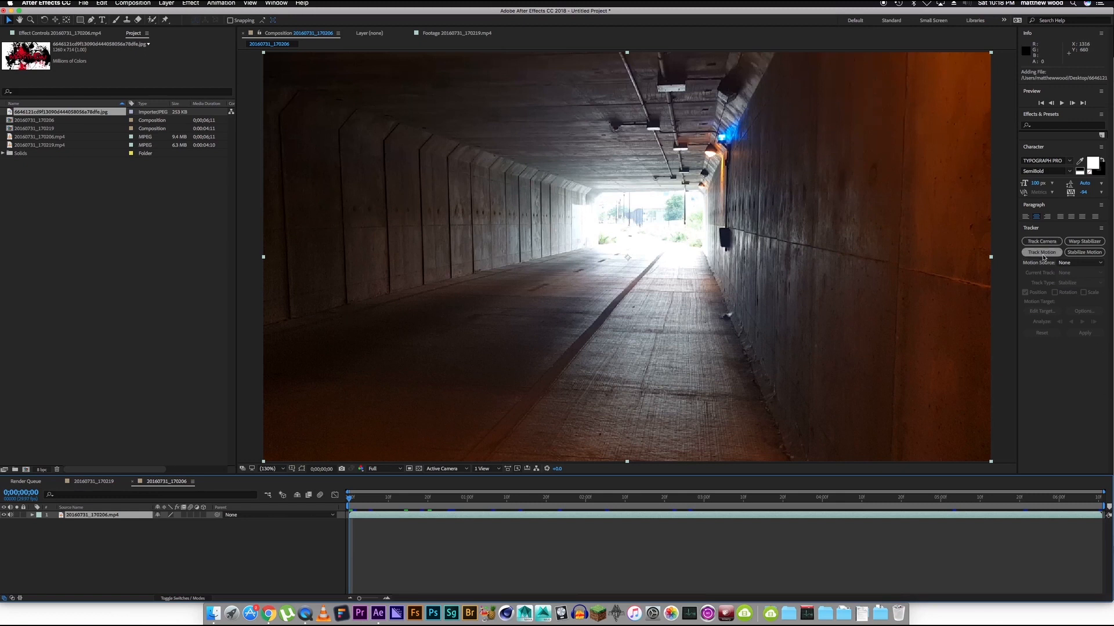
left_click(188, 545)
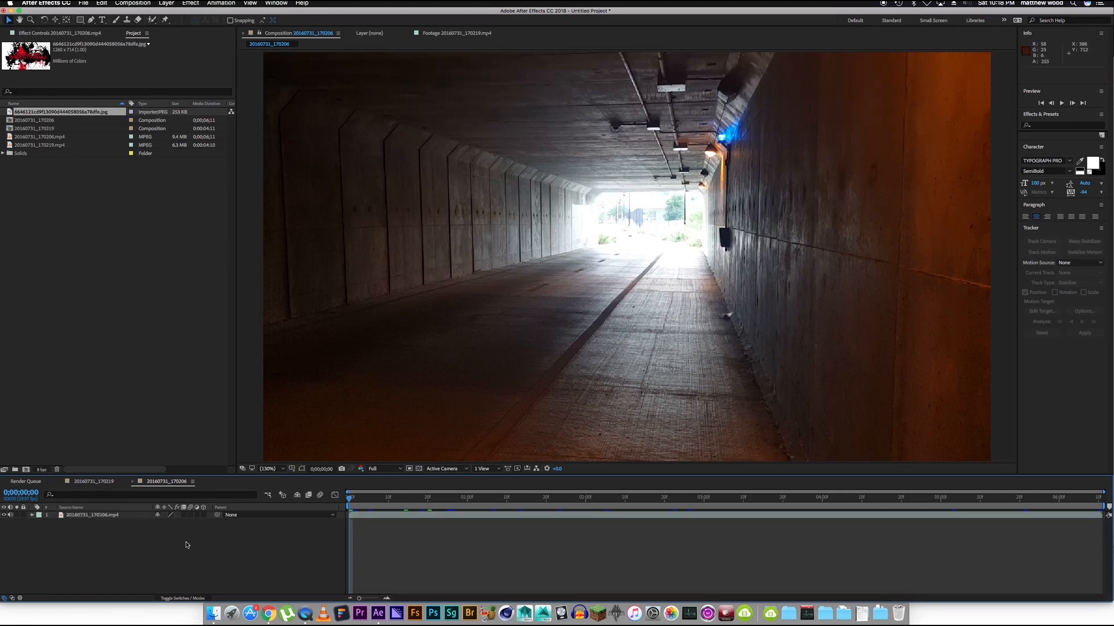
left_click(124, 518)
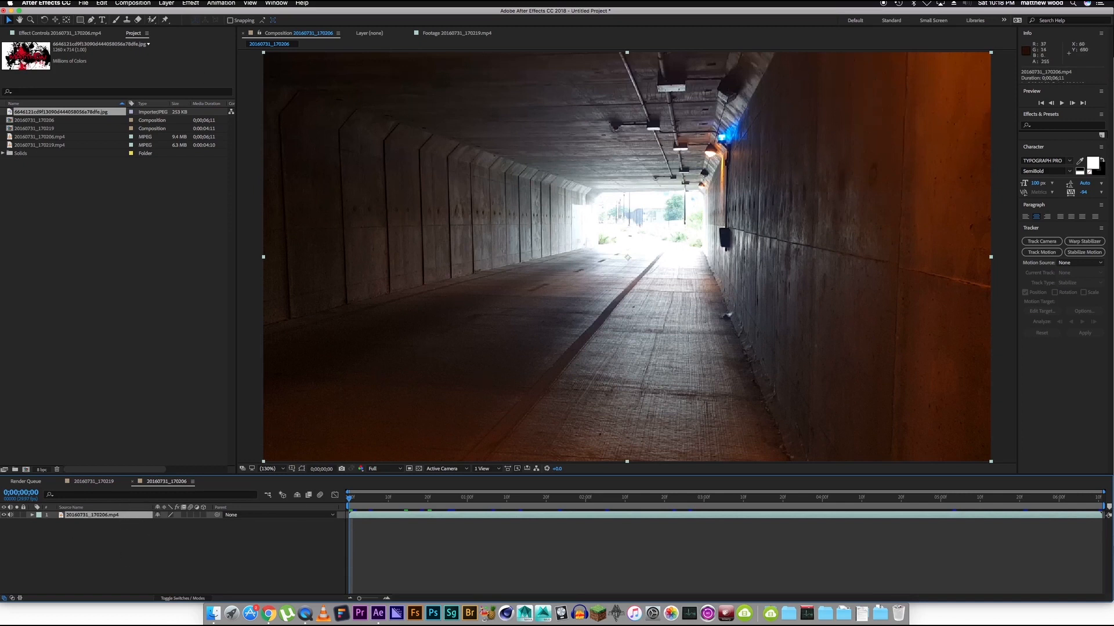
Add a null object to the composition and rename it "track null".
left_click(168, 3)
mouse_move(174, 14)
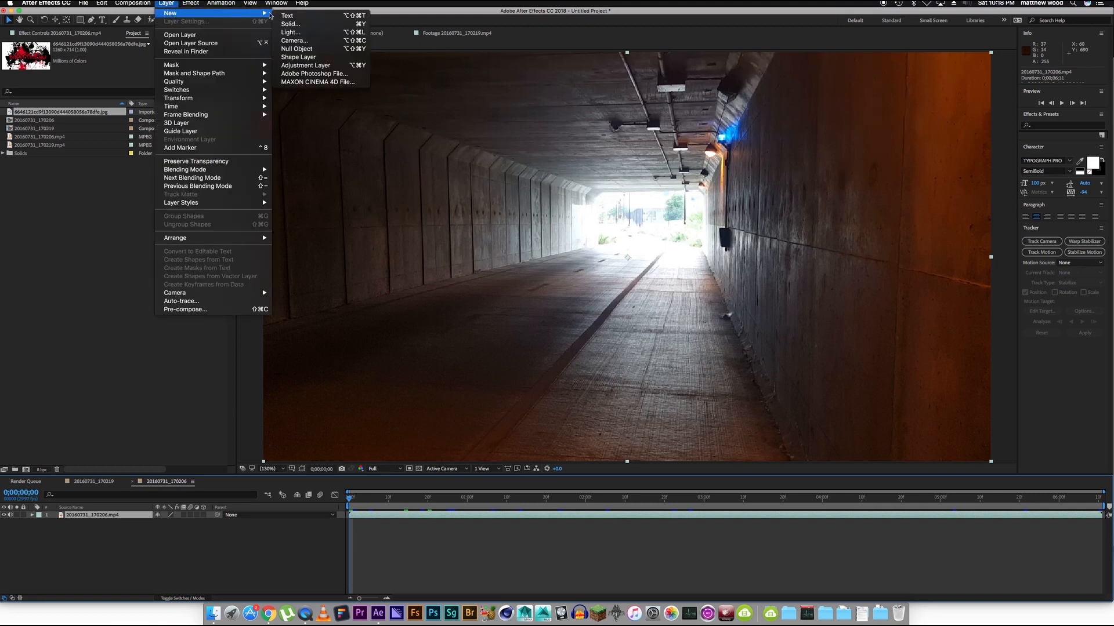
left_click(318, 51)
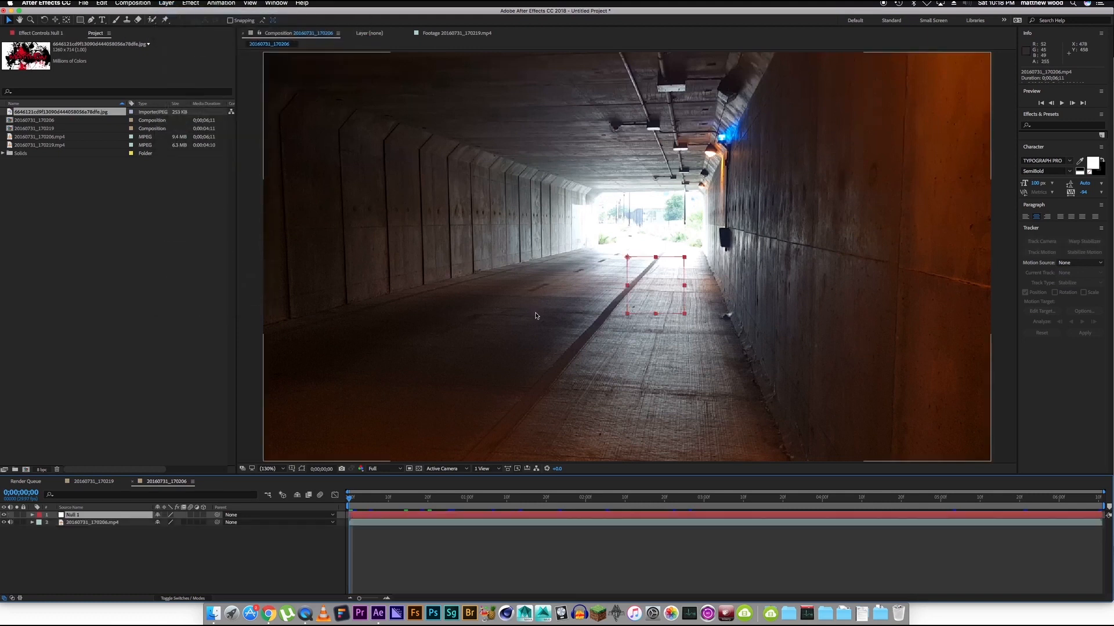
key("Return")
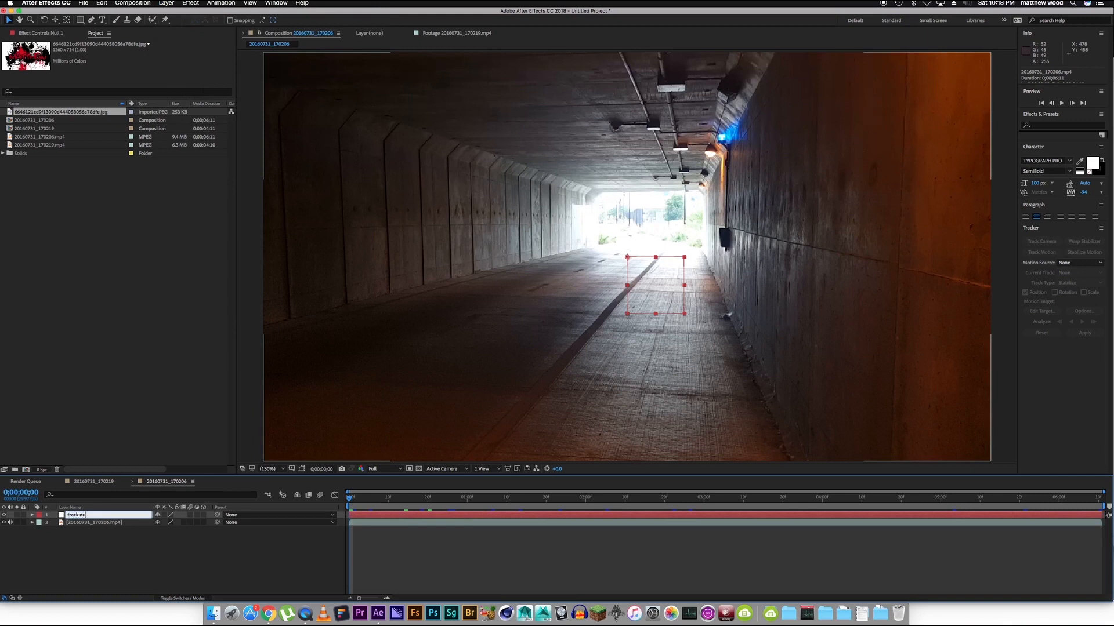
type("track null")
key("Return")
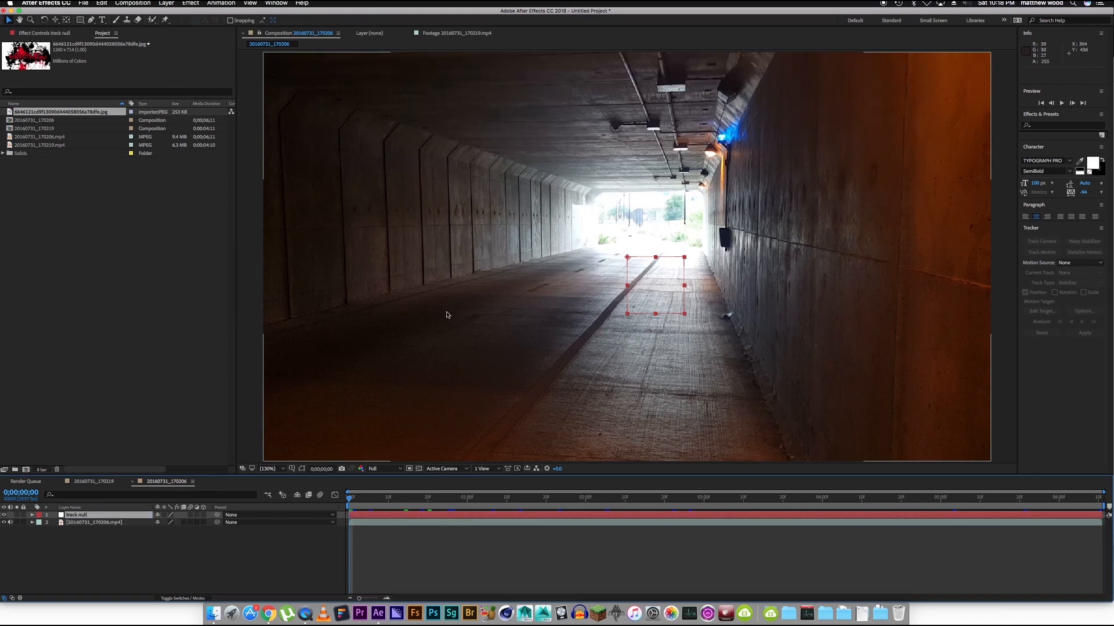
Change the label colour of the track null layer to Yellow.
left_click(39, 515)
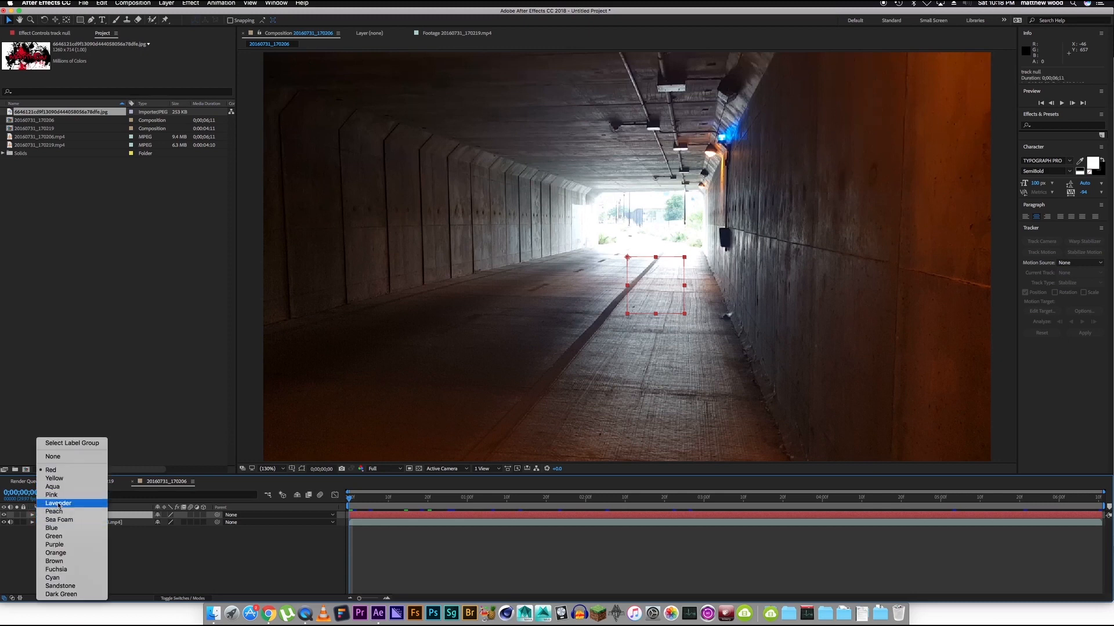
left_click(55, 478)
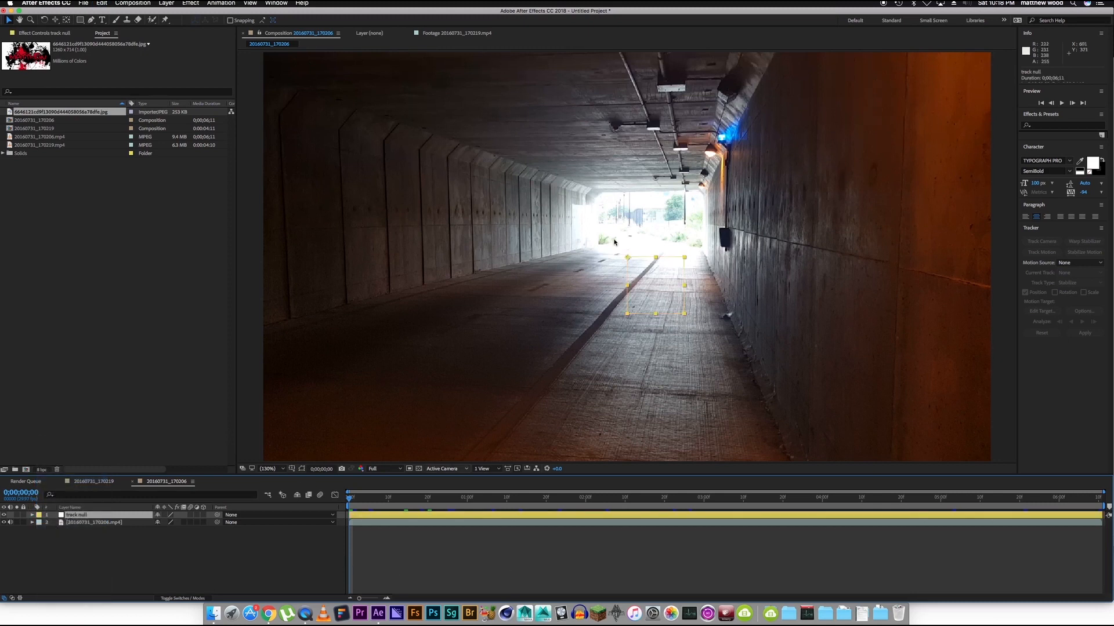
left_click(306, 559)
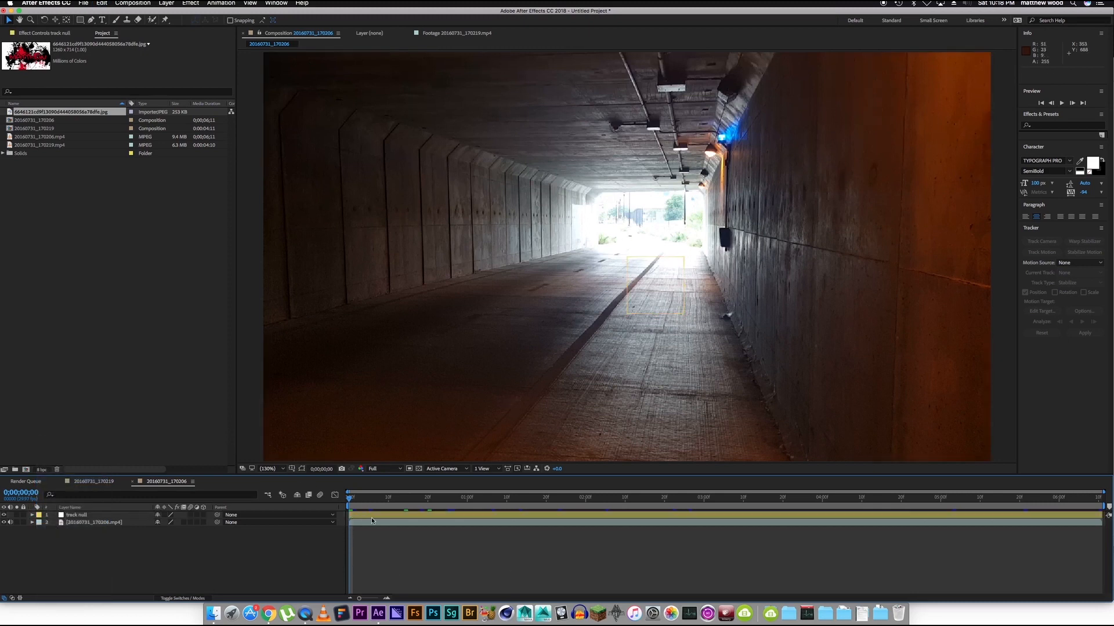
Start motion tracking on the 20160731_170206.mp4 layer with position, rotation and scale all tracked.
left_click(368, 522)
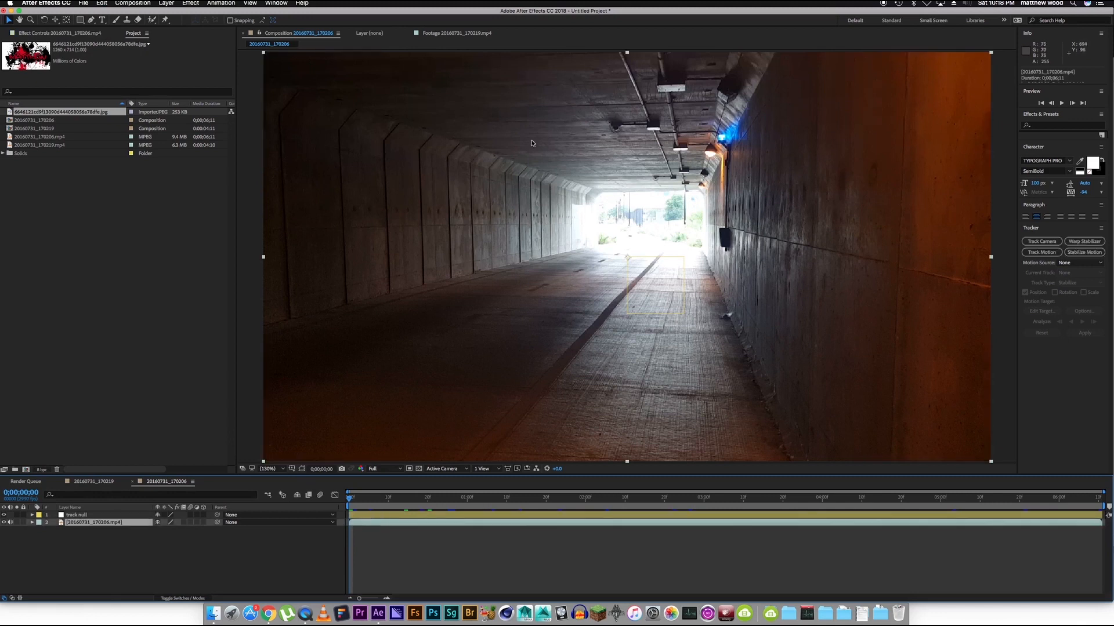
left_click(1054, 253)
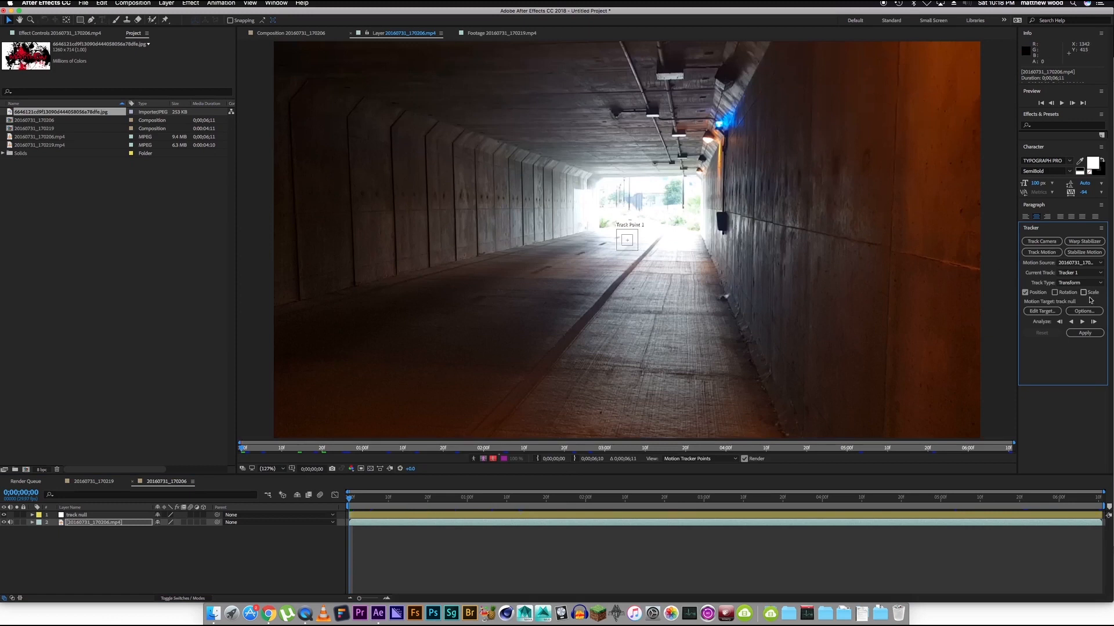
left_click(1083, 292)
left_click(1054, 293)
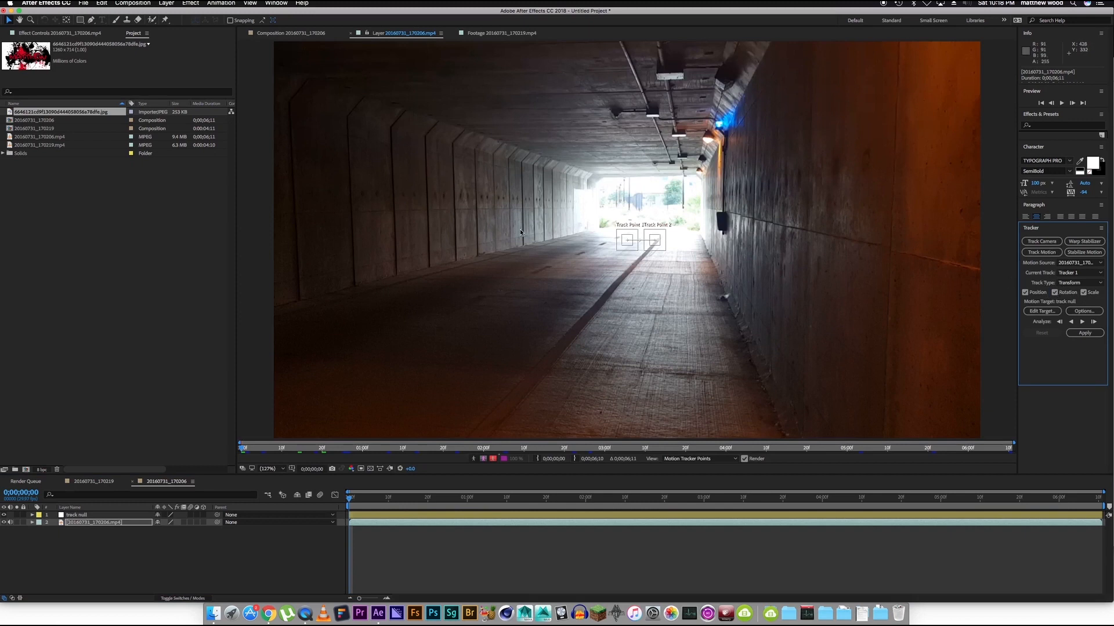
Place Track Point 1 and Track Point 2 on two separate dark marks along the tunnel's left wall.
left_click_drag(626, 249, 444, 196)
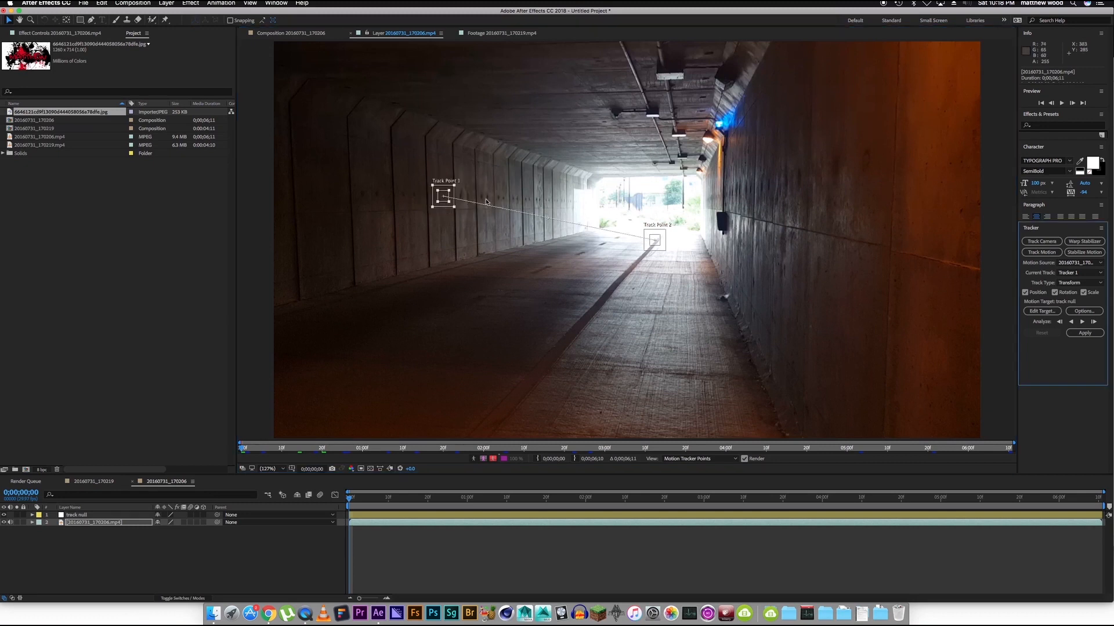
left_click_drag(657, 250, 517, 210)
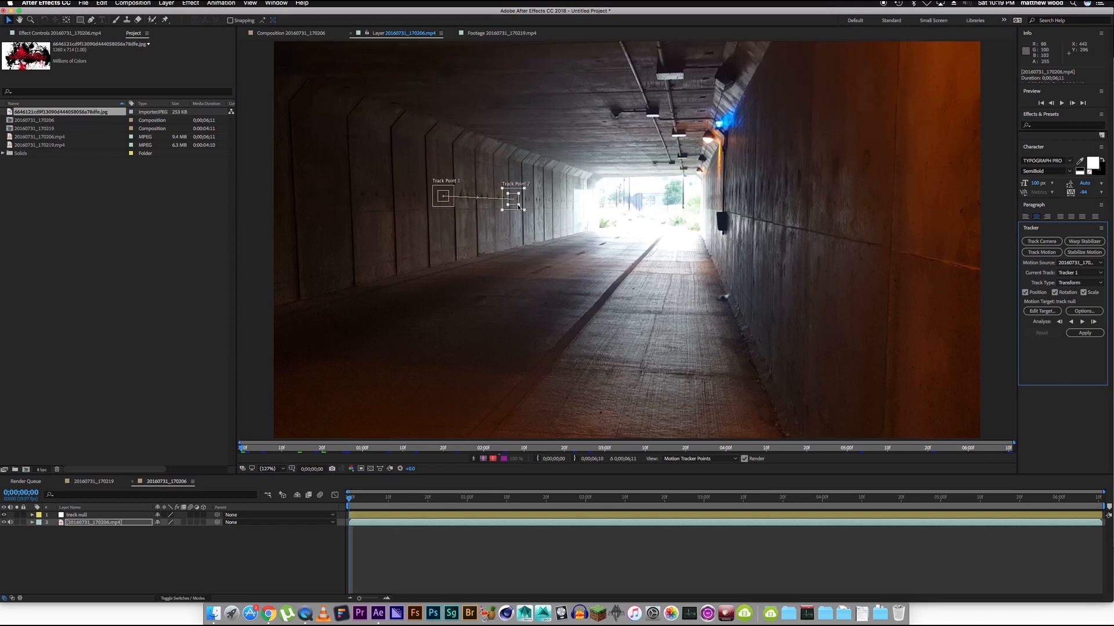
left_click_drag(517, 210, 516, 211)
Set track null as the motion target and analyze the track forward through the whole clip.
left_click(1047, 314)
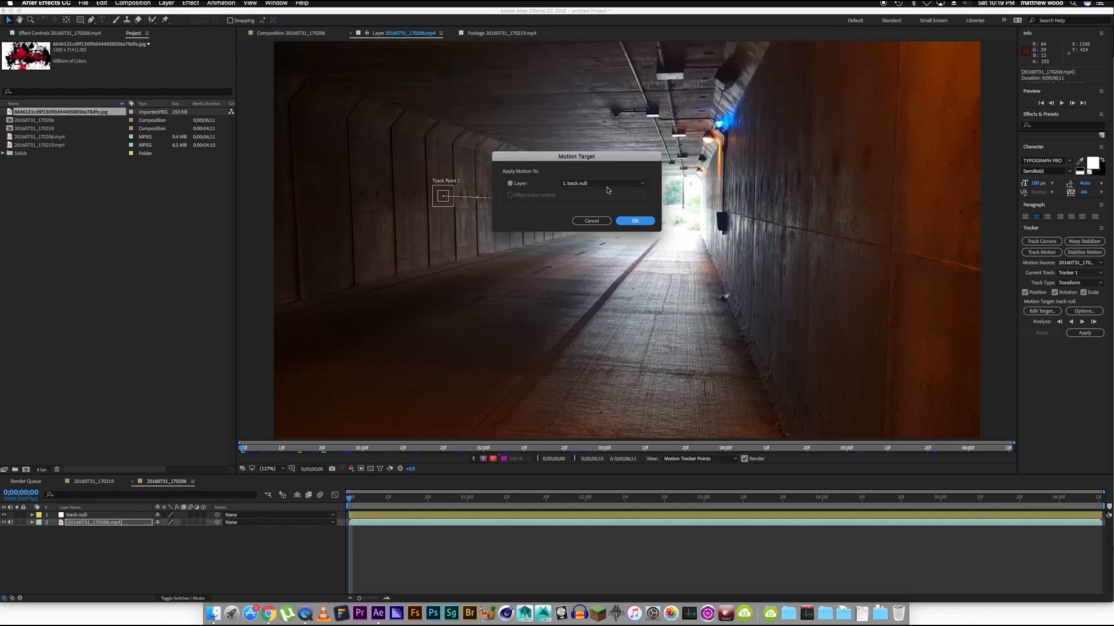
left_click(635, 222)
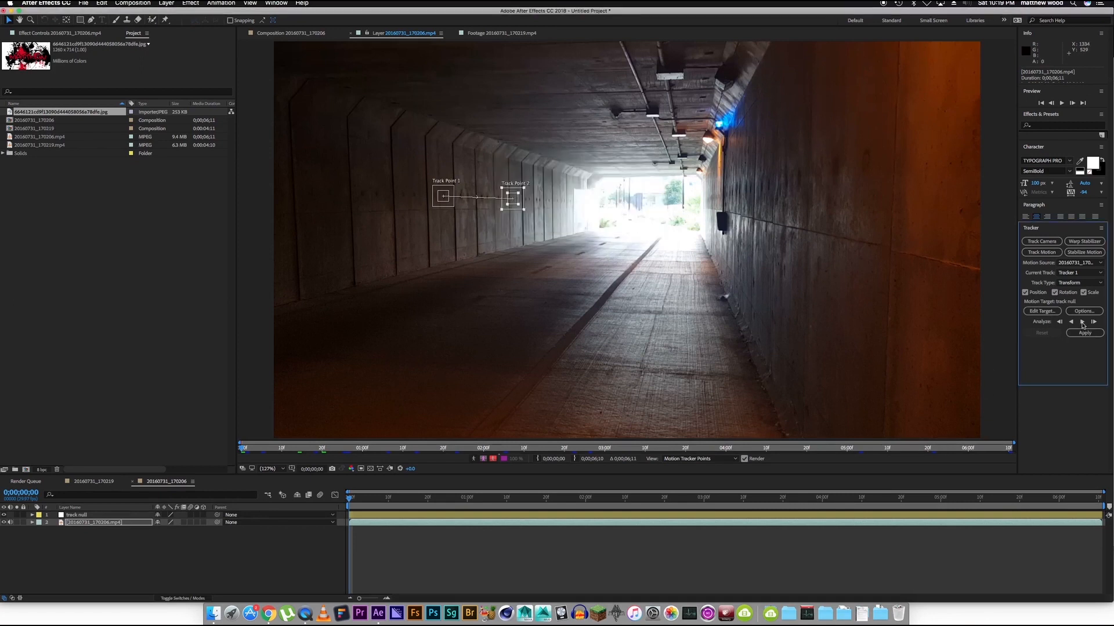
left_click(1082, 323)
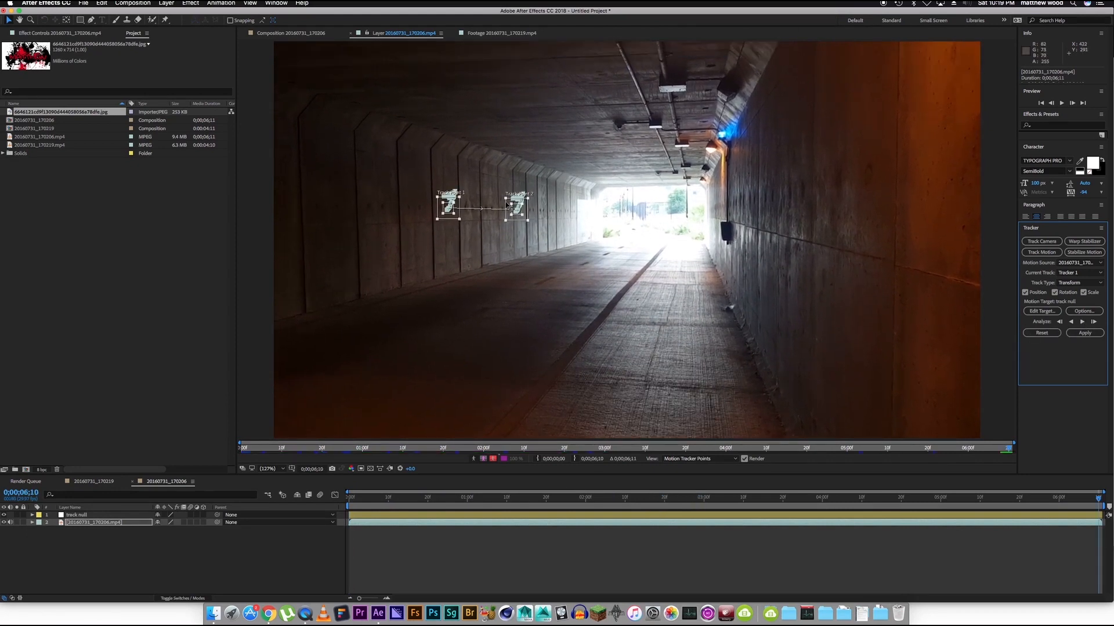
Examine the path of Track Point 2 on the tunnel wall up close and reveal the tracker's keyframes.
scroll(497, 206, "up", 1)
scroll(605, 245, "up", 1)
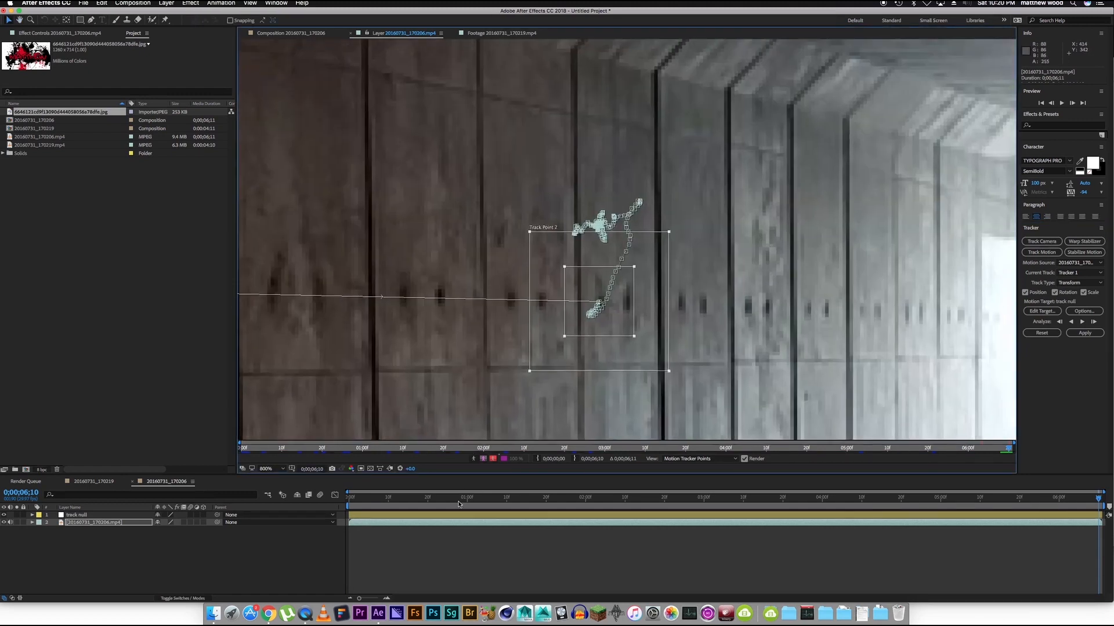
key("u")
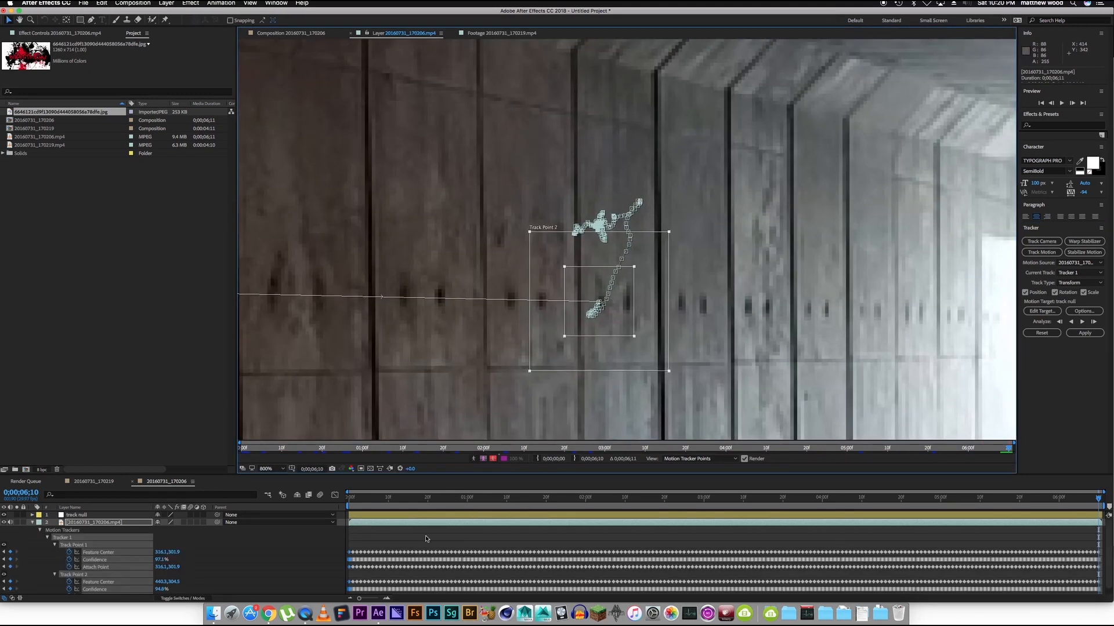
Apply the tracking data to track null using the X and Y dimensions.
scroll(390, 544, "down", 1)
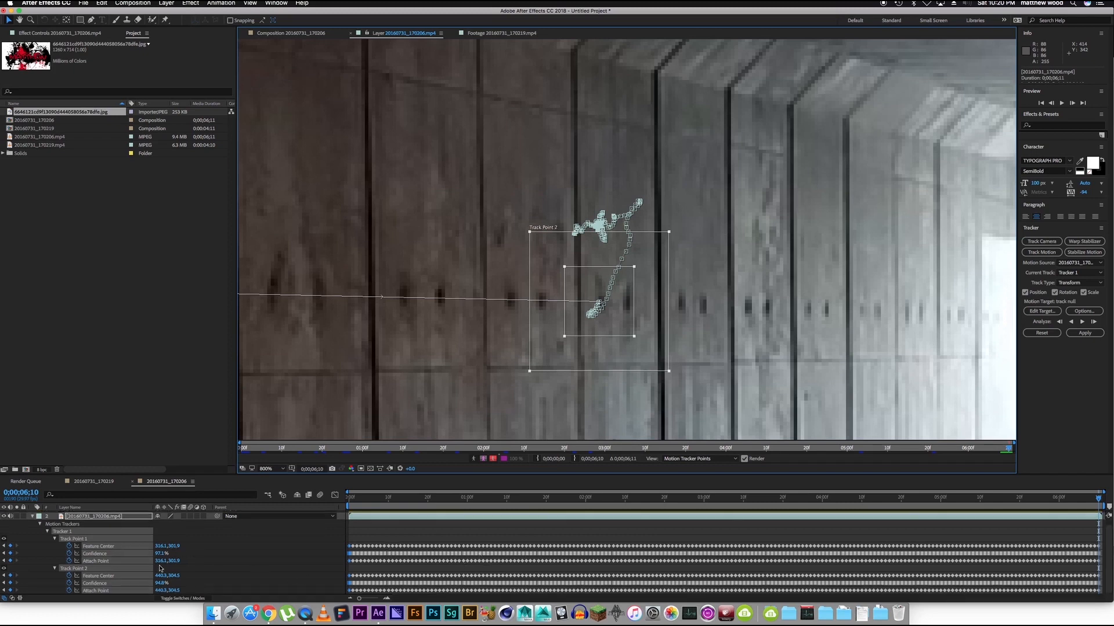
left_click_drag(373, 238, 547, 219)
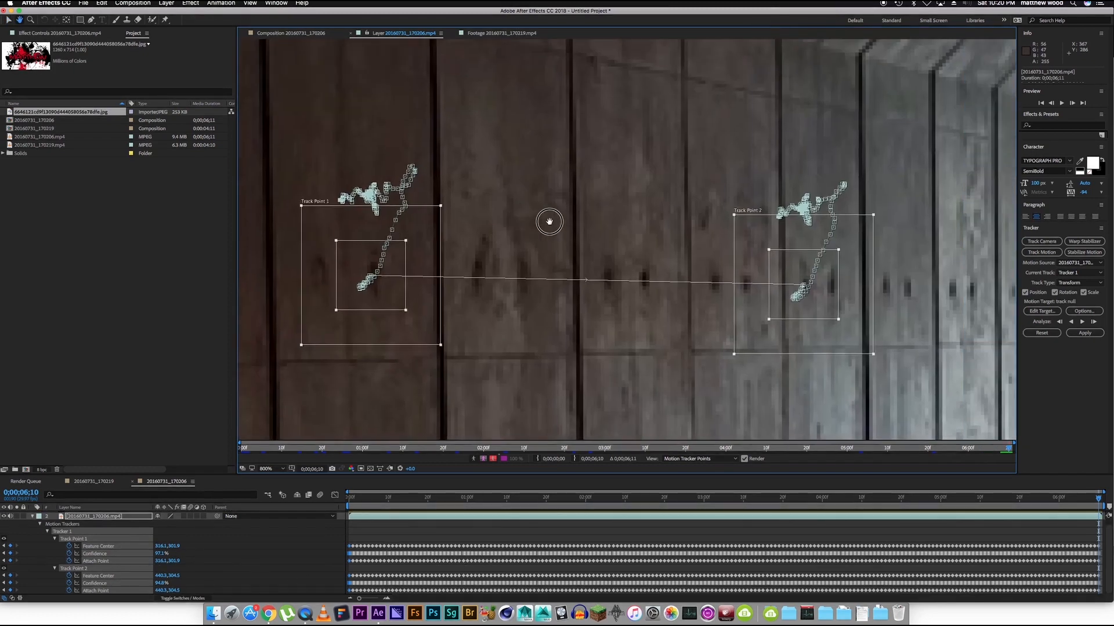
left_click(33, 516)
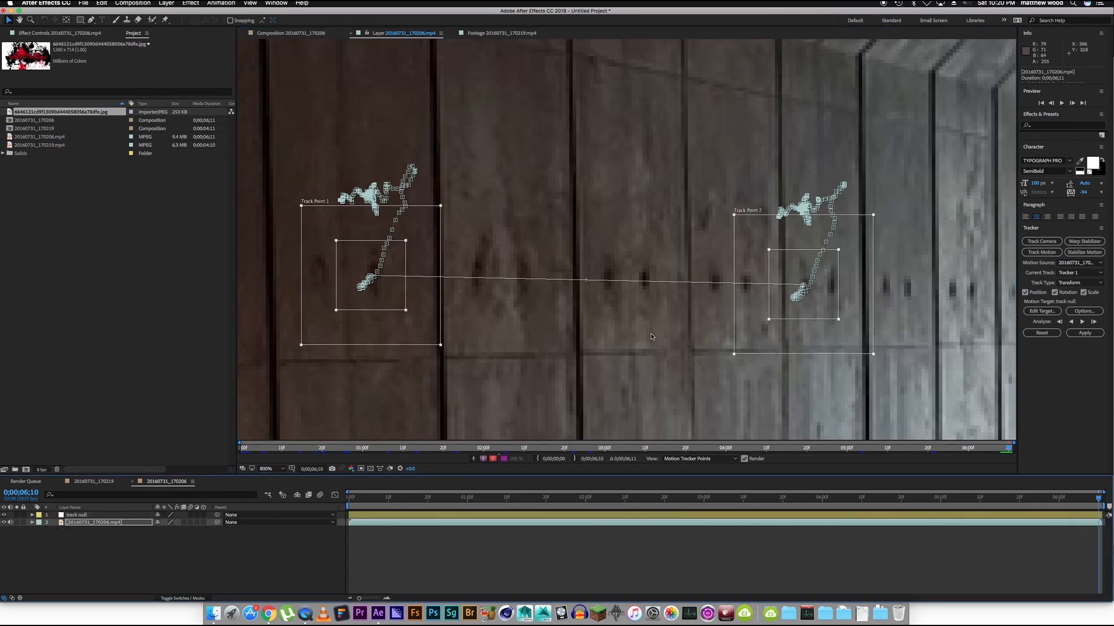
left_click(447, 515)
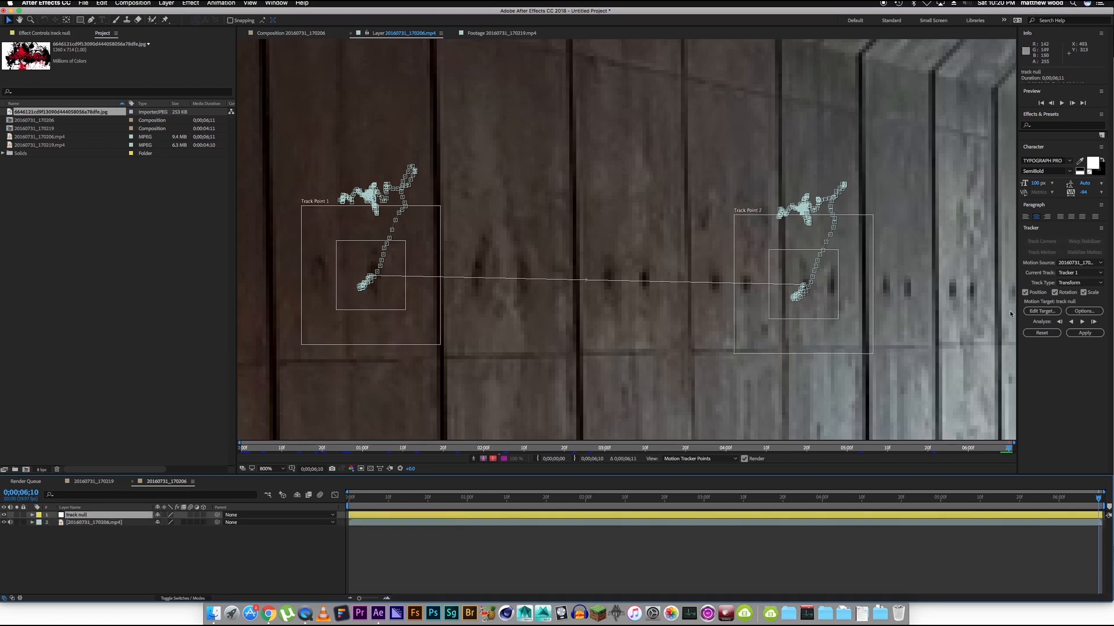
left_click(1084, 333)
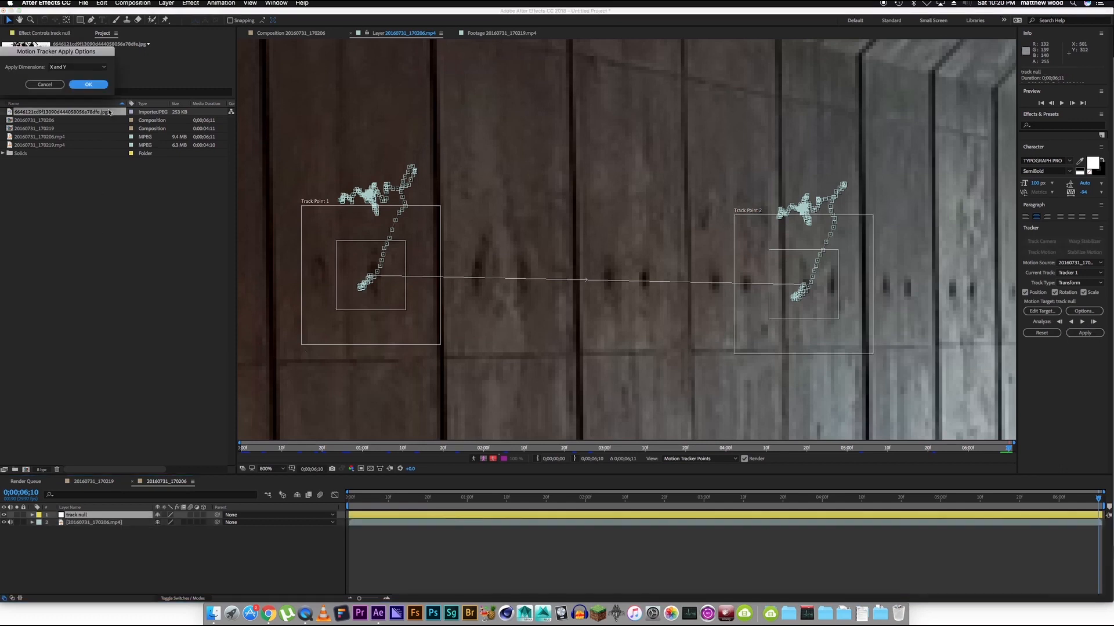
left_click_drag(89, 51, 567, 198)
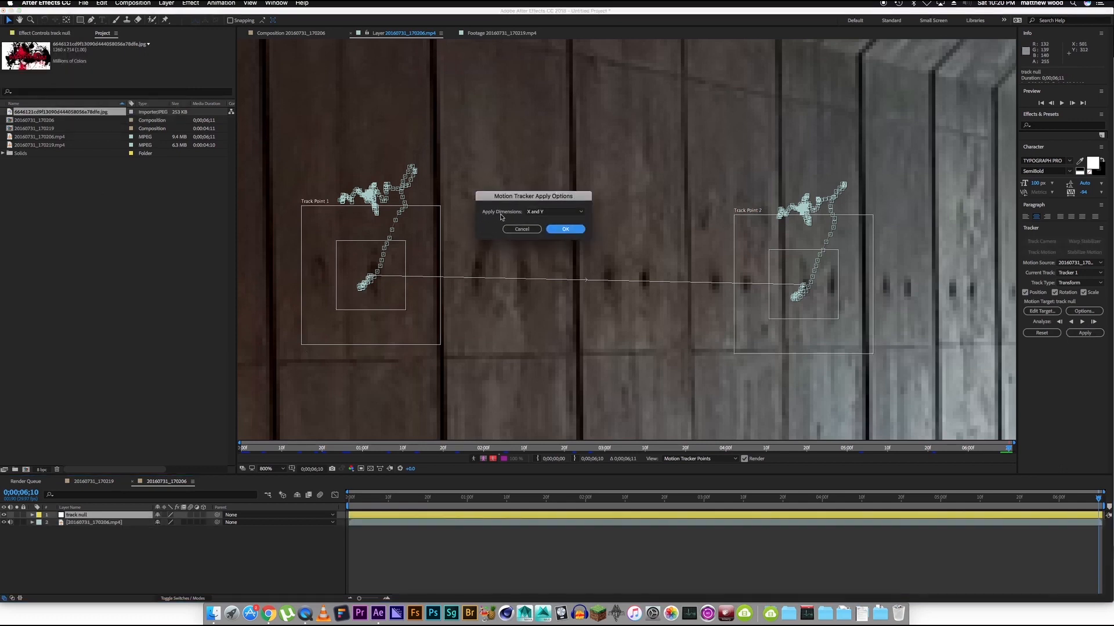
left_click(566, 229)
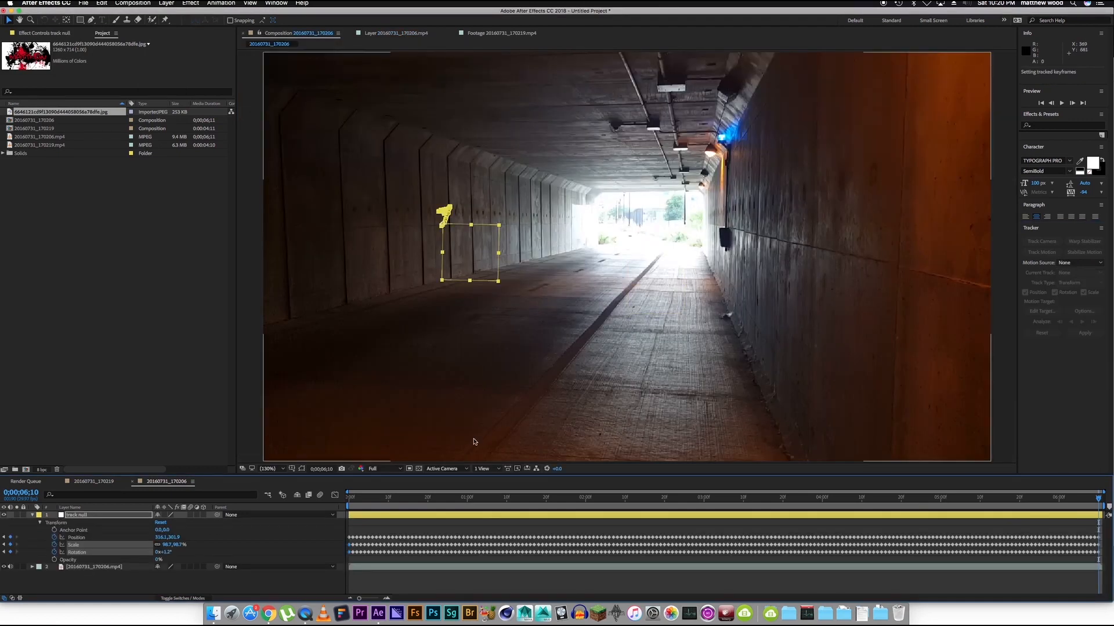
Return to the start of the composition and preview track null's motion against the tunnel wall.
left_click(345, 498)
left_click(345, 498)
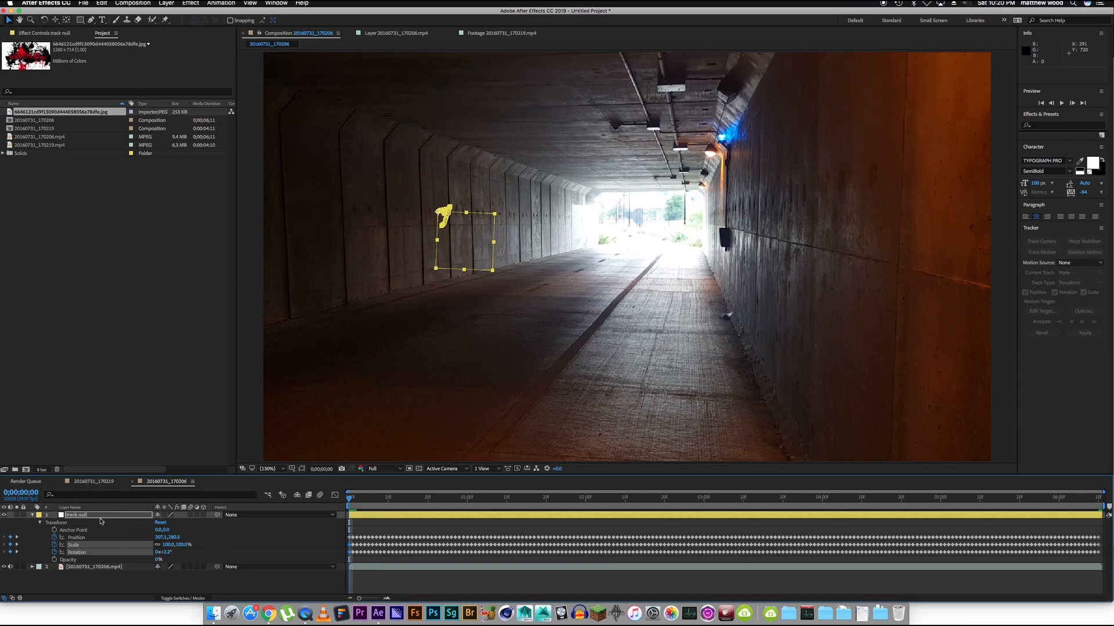
left_click(33, 516)
left_click_drag(356, 499, 459, 534)
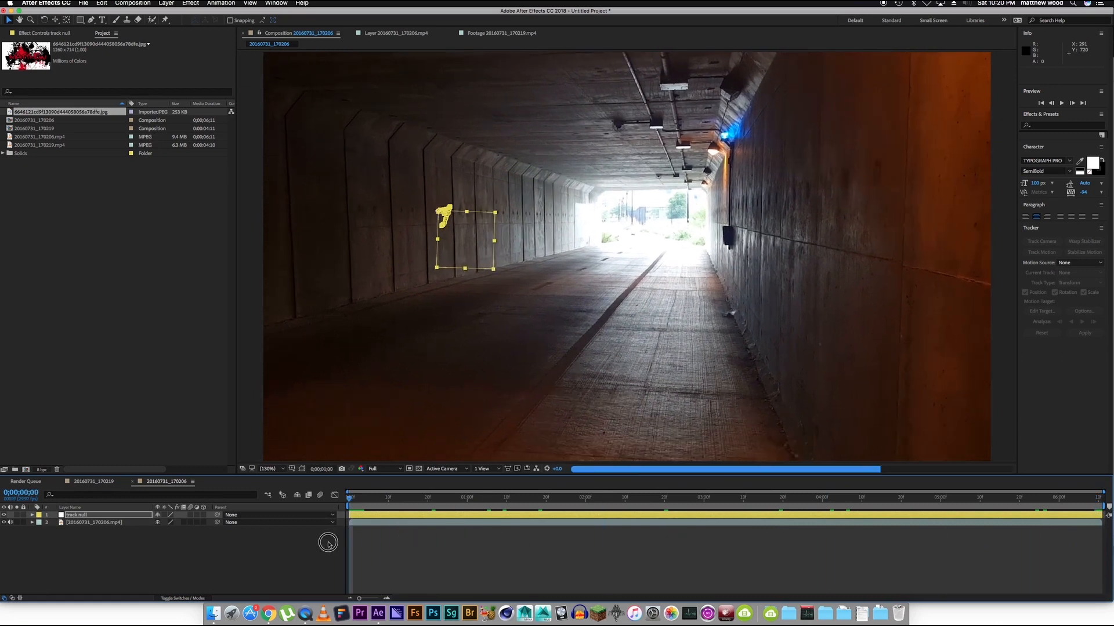
left_click_drag(580, 555, 284, 540)
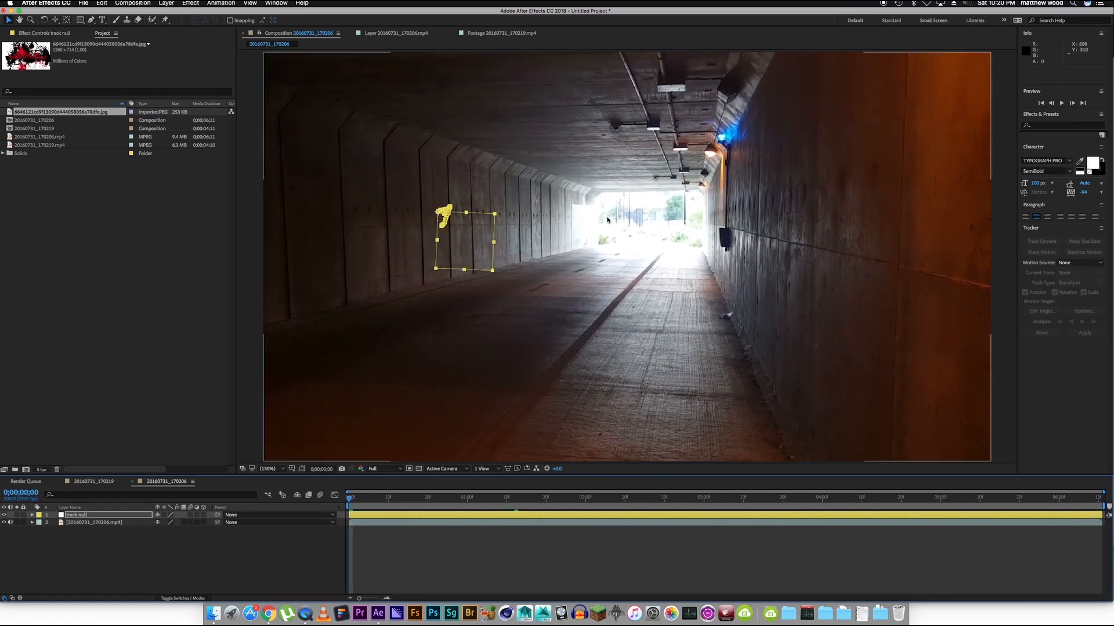
Add the imported paint-splatter image as the top layer, centred over the footage, and set its blending mode to Overlay.
left_click_drag(57, 114, 639, 296)
left_click_drag(509, 328, 587, 295)
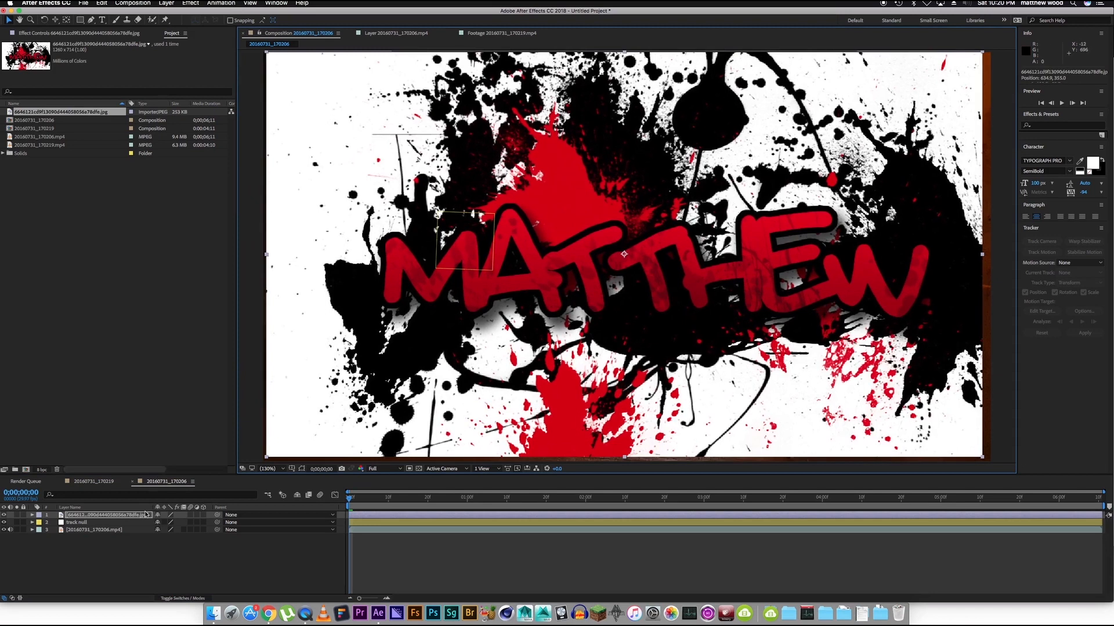
key("F4")
left_click(181, 516)
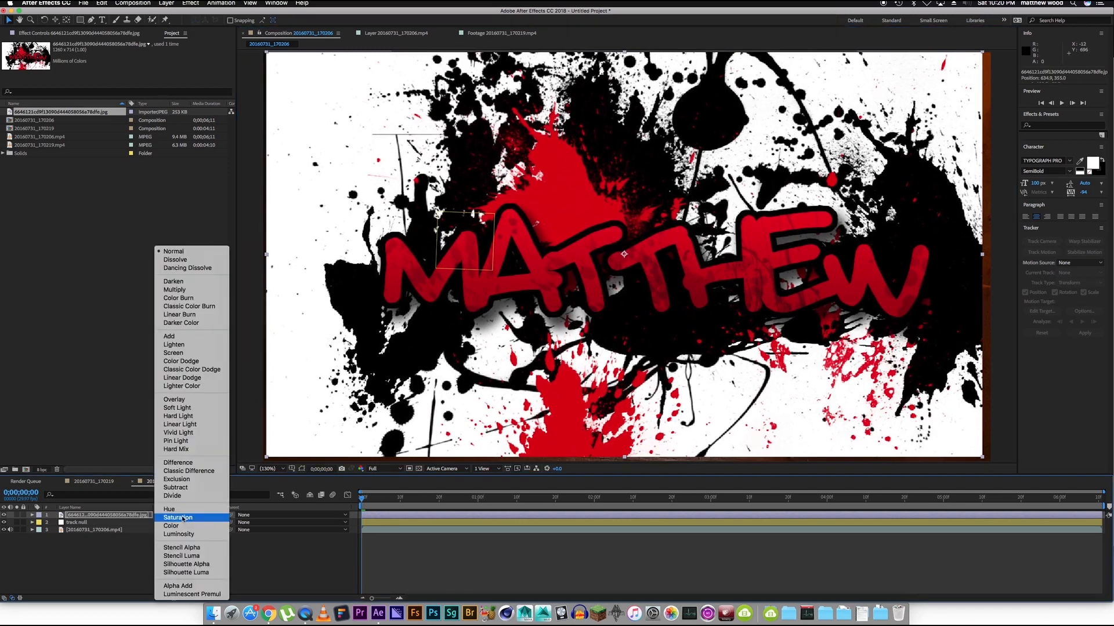
left_click(186, 402)
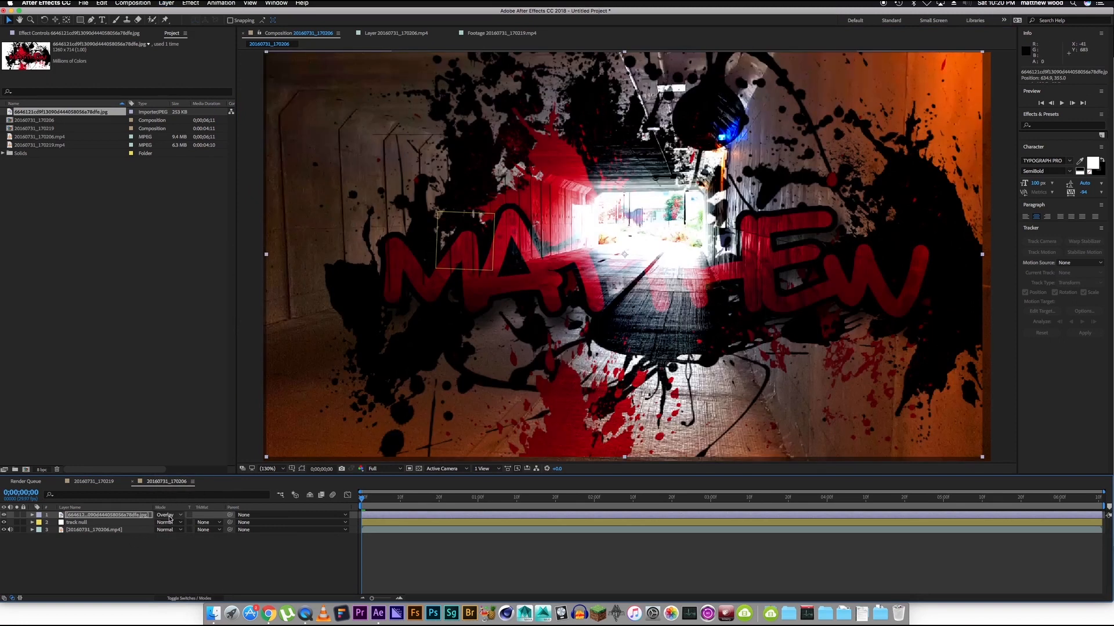
key("F4")
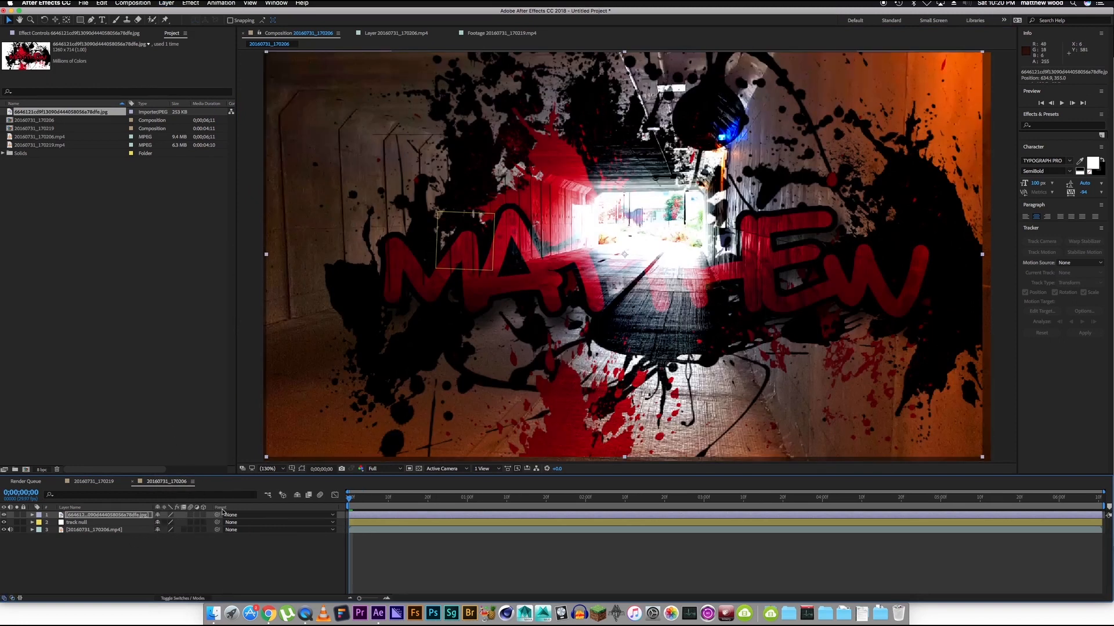
Make the image layer 3D and rotate it about its Y axis to an orientation of 270°.
left_click(203, 515)
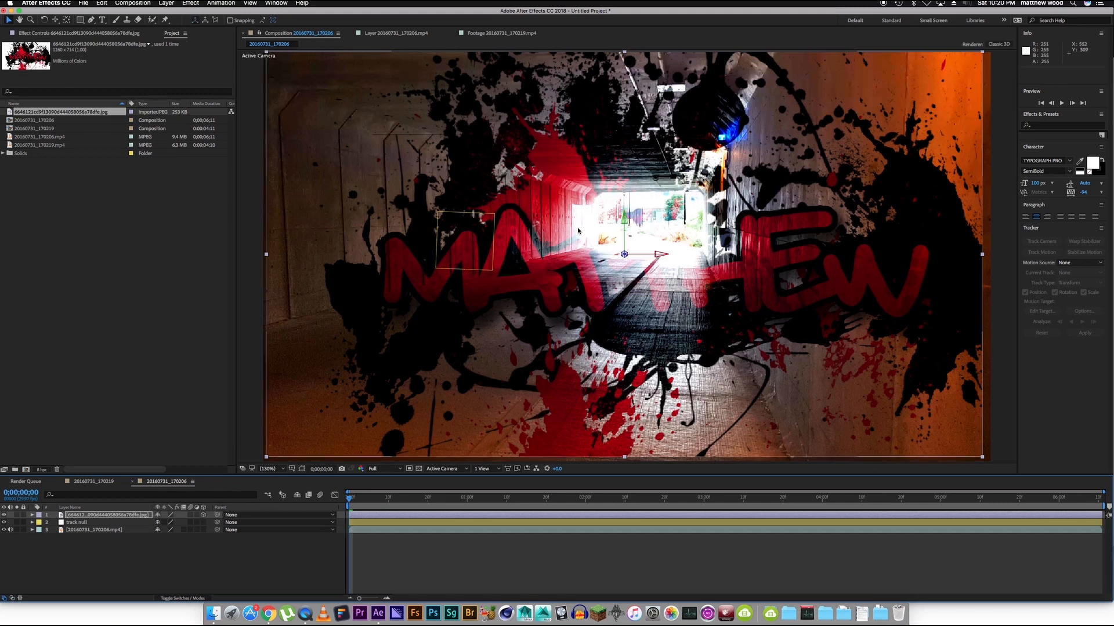
key("w")
left_click(624, 218)
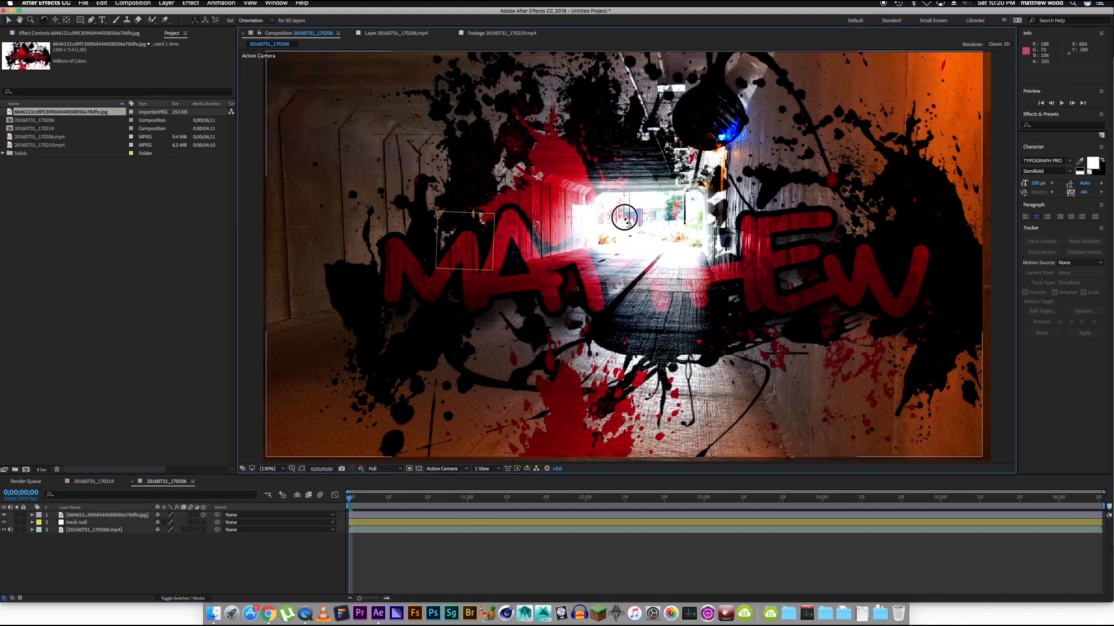
left_click(127, 517)
left_click_drag(614, 219, 666, 216)
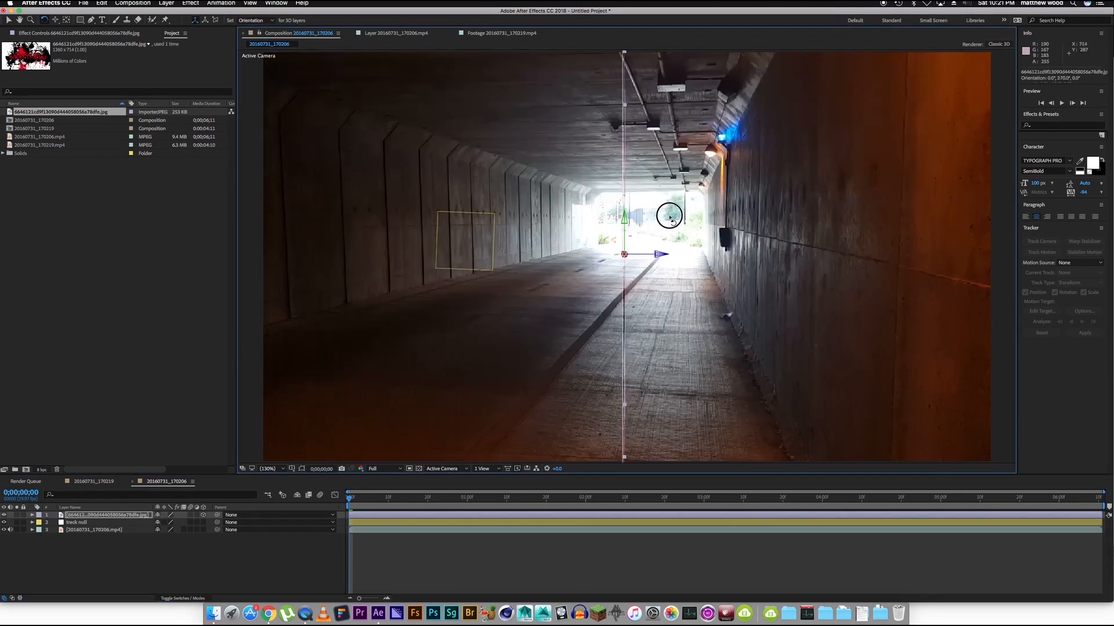
Set the preview resolution to Half and adjust the image's Y orientation to about 283°.
left_click(366, 469)
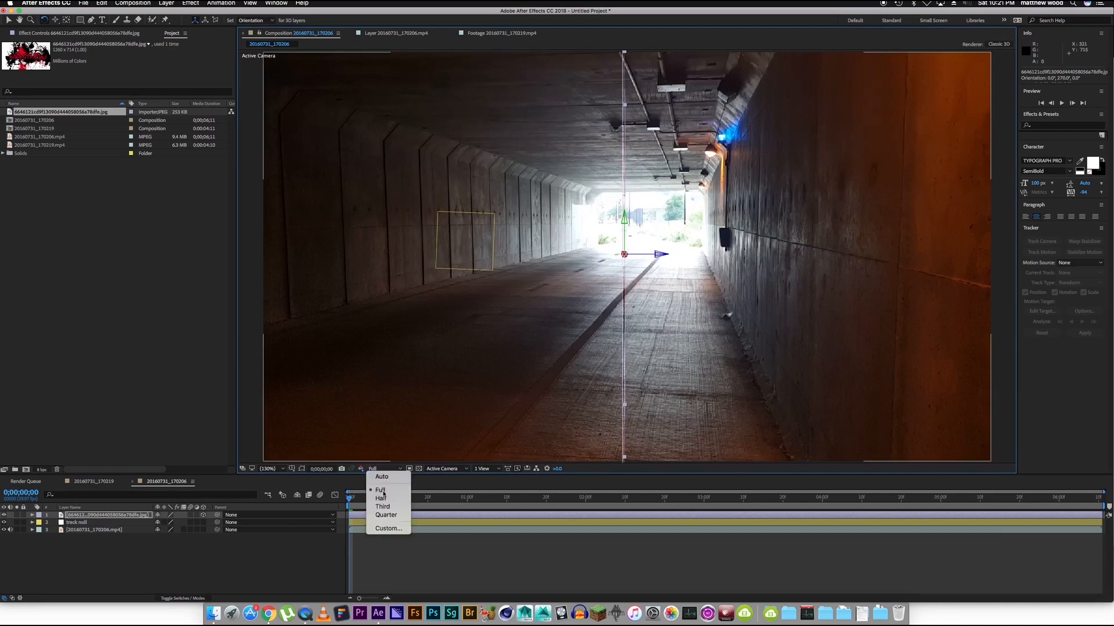
left_click(377, 497)
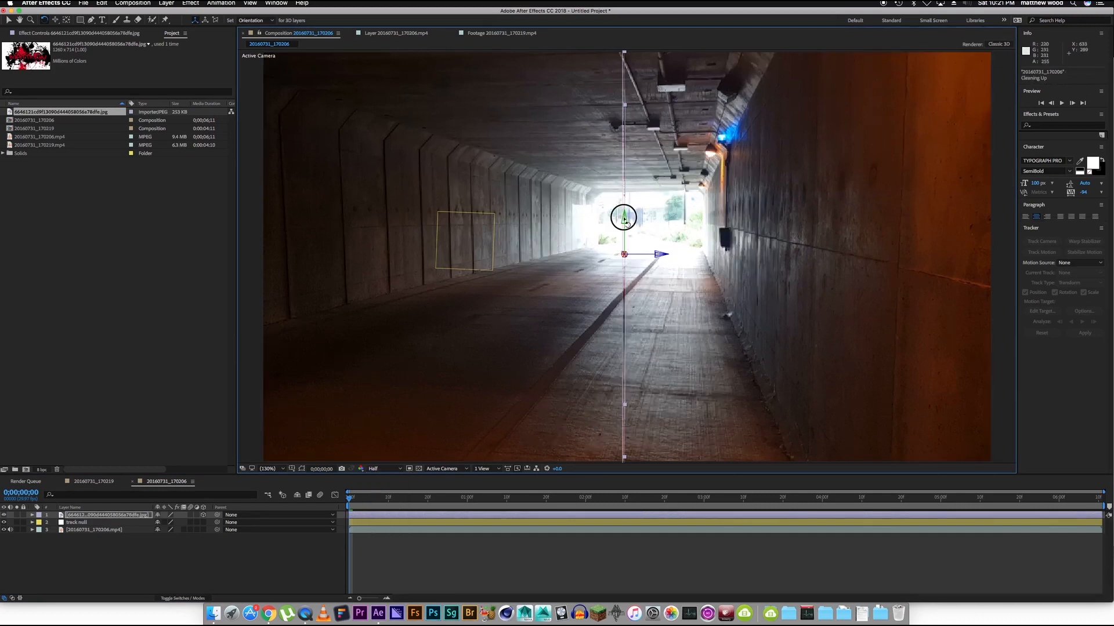
left_click_drag(622, 219, 620, 221)
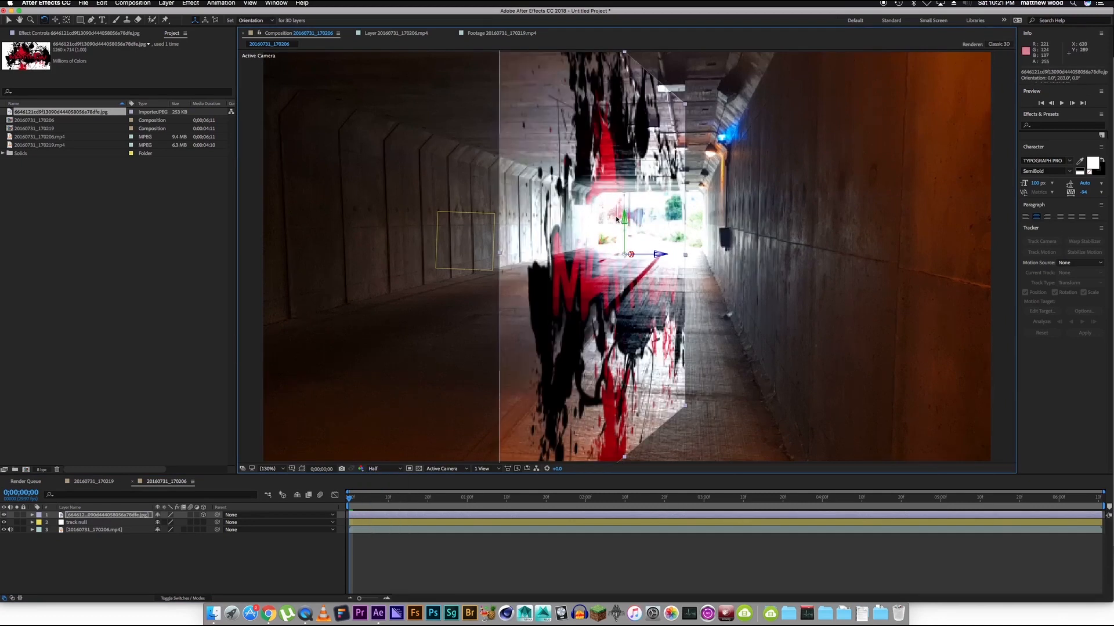
Move the image sideways, deeper into the tunnel and upward so it sits against the left wall.
key("v")
left_click_drag(660, 255, 217, 204)
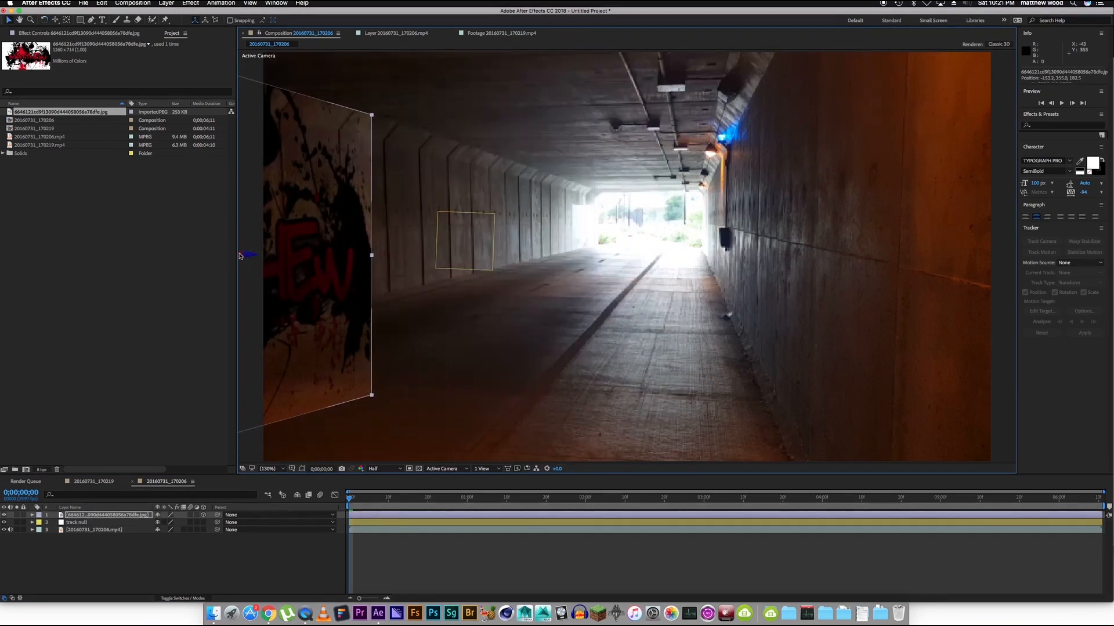
left_click_drag(242, 256, 1107, 64)
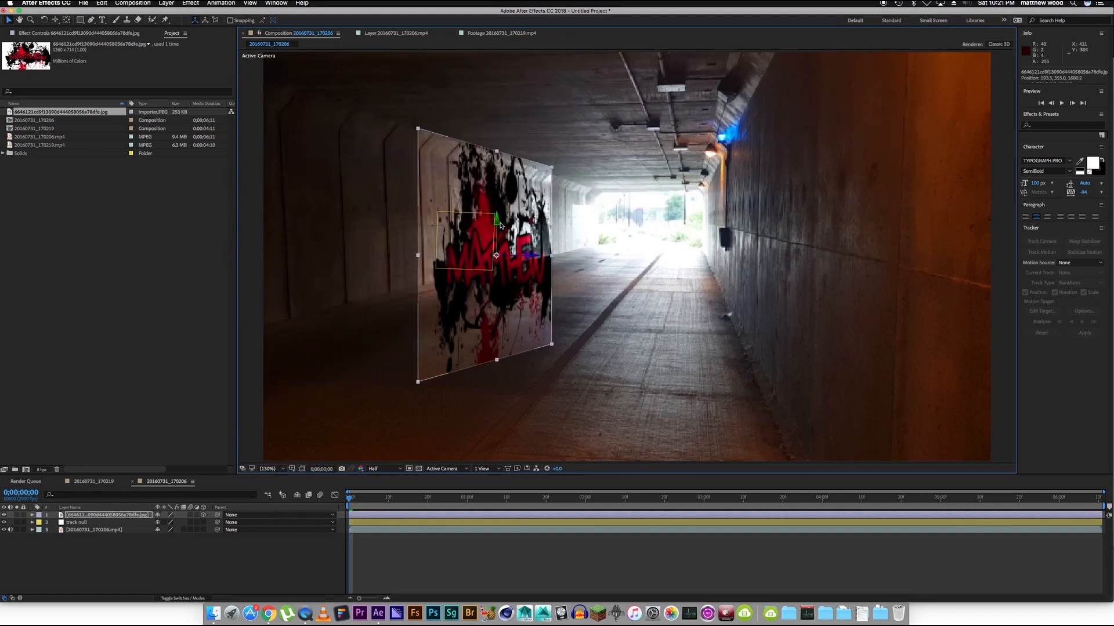
left_click_drag(498, 225, 498, 177)
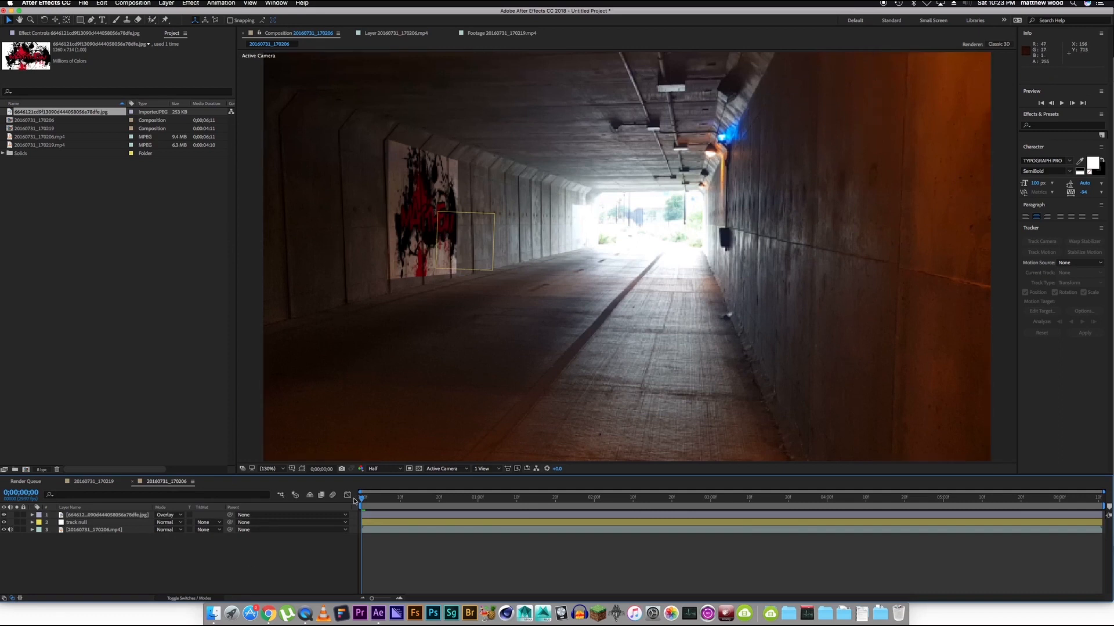
Parent the splatter image layer to track null at the start of the composition.
left_click_drag(361, 499, 240, 493)
left_click_drag(399, 498, 159, 523)
left_click(108, 515)
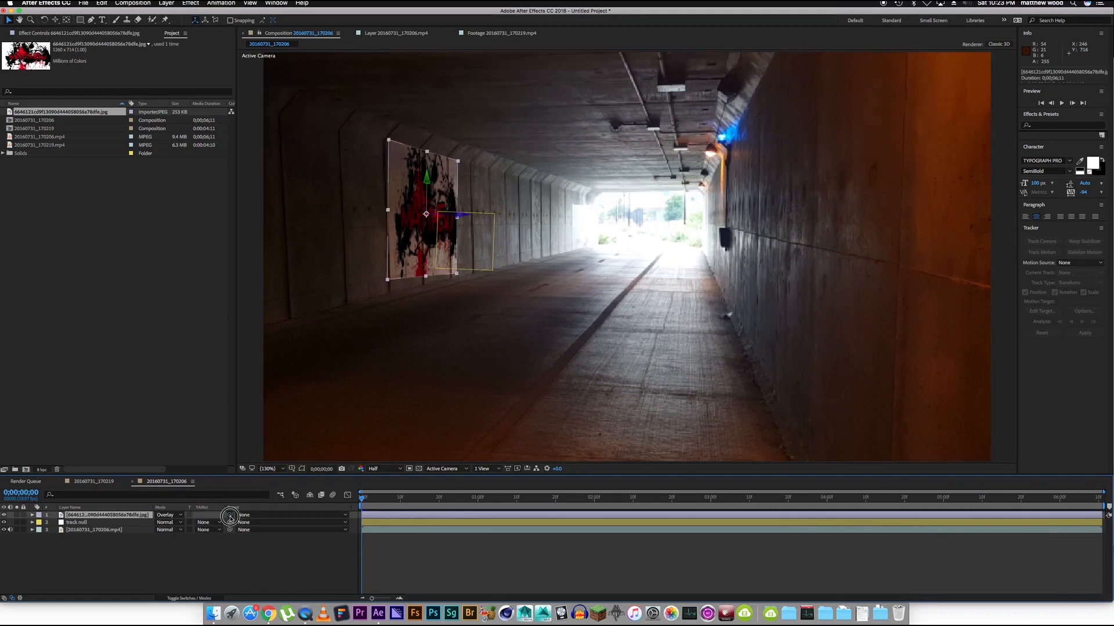
left_click_drag(230, 515, 124, 524)
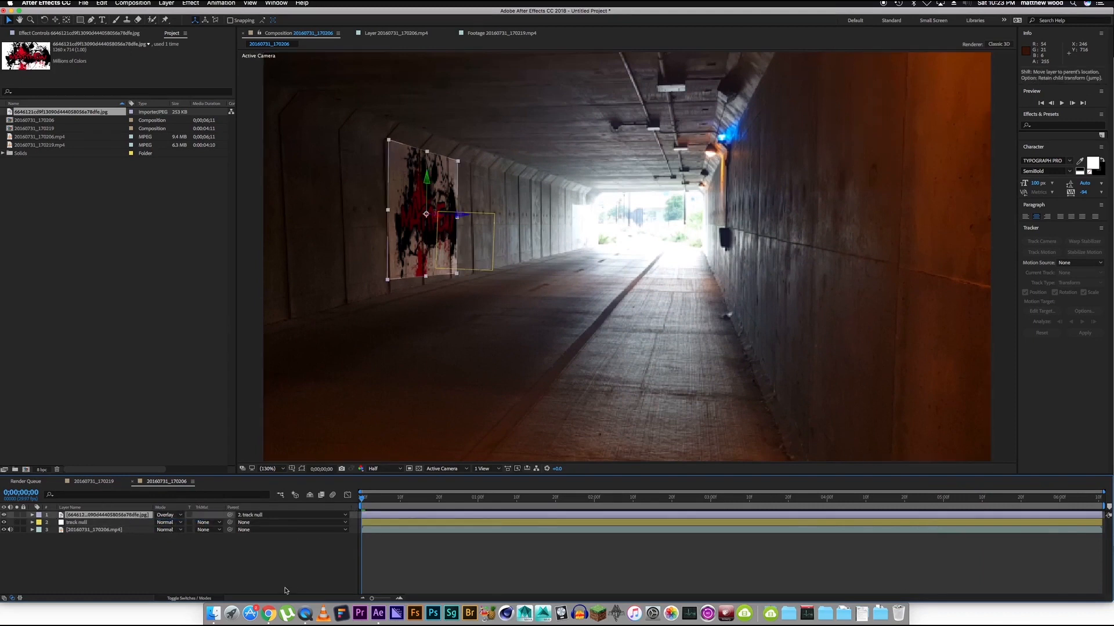
Play the composition and scrub its first 10 frames to check how the image follows the tunnel wall.
left_click(277, 566)
key("space")
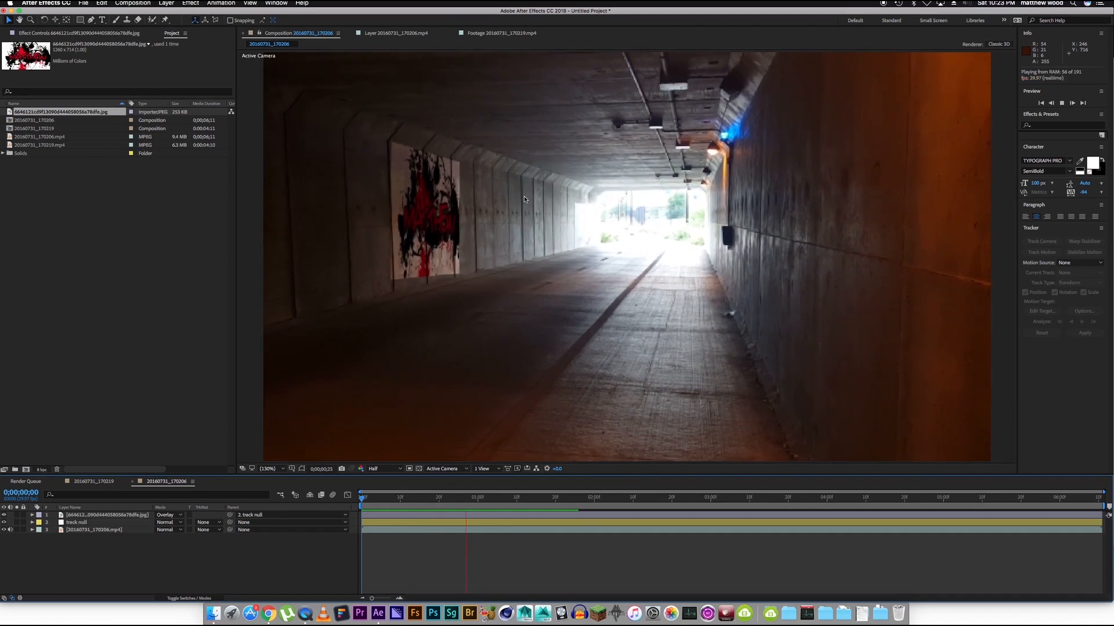
key("space")
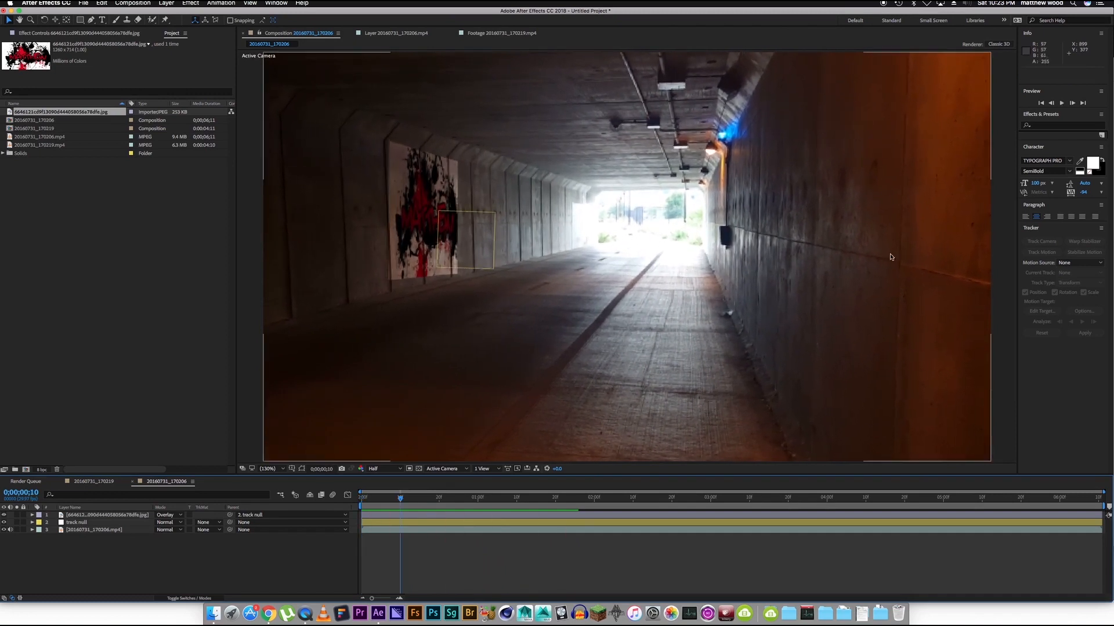
left_click(673, 531)
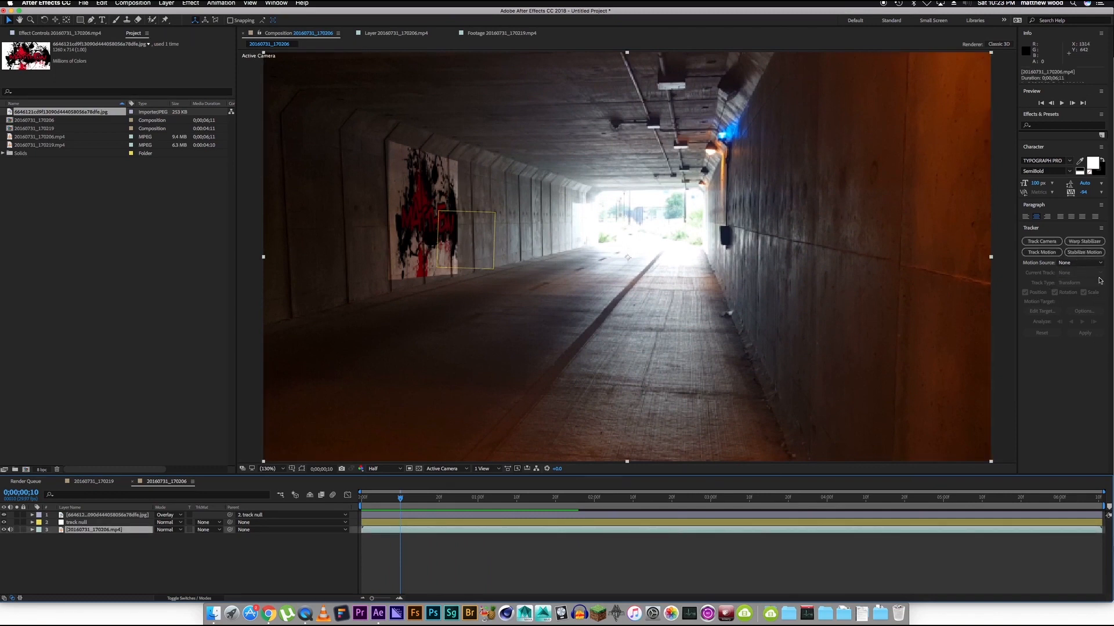
left_click_drag(385, 507, 361, 510)
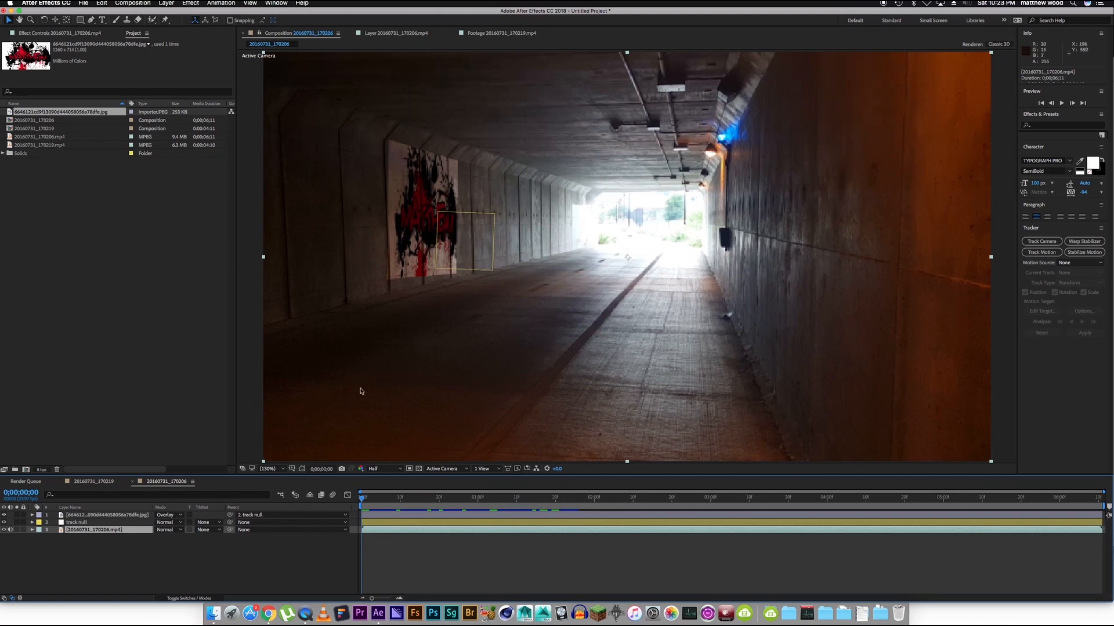
left_click(318, 568)
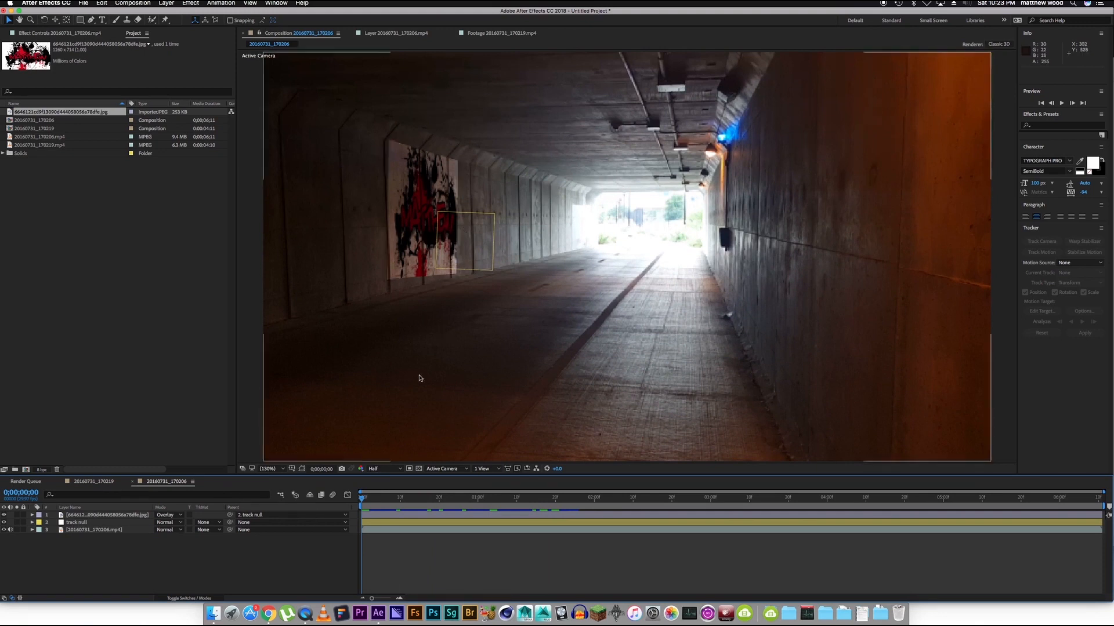
left_click_drag(362, 499, 399, 502)
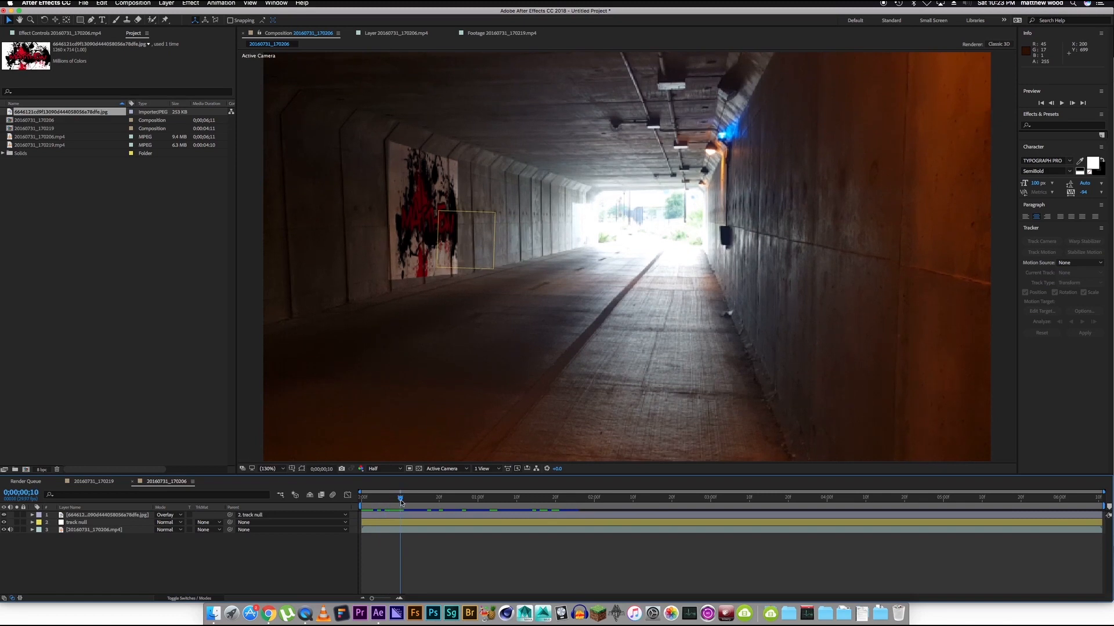
left_click_drag(401, 501, 348, 508)
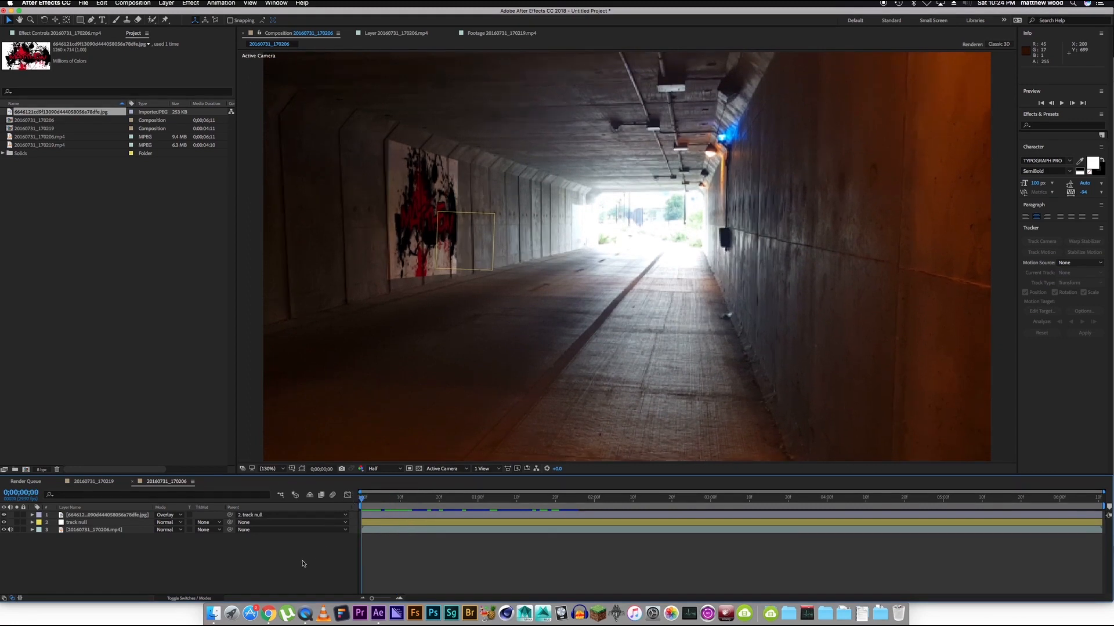